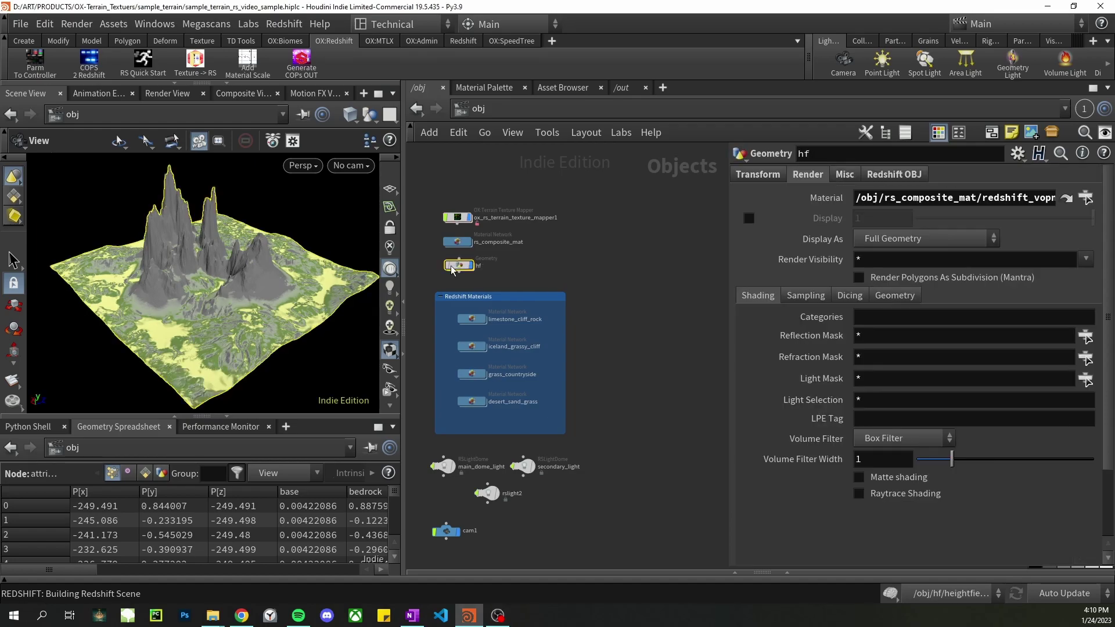
Select hf, the four Redshift materials and the texture mapper, then review the Redshift render
{"action": "left_click", "coordinate": [470, 268]}
{"action": "left_click_drag", "start_coordinate": [447, 309], "coordinate": [522, 401]}
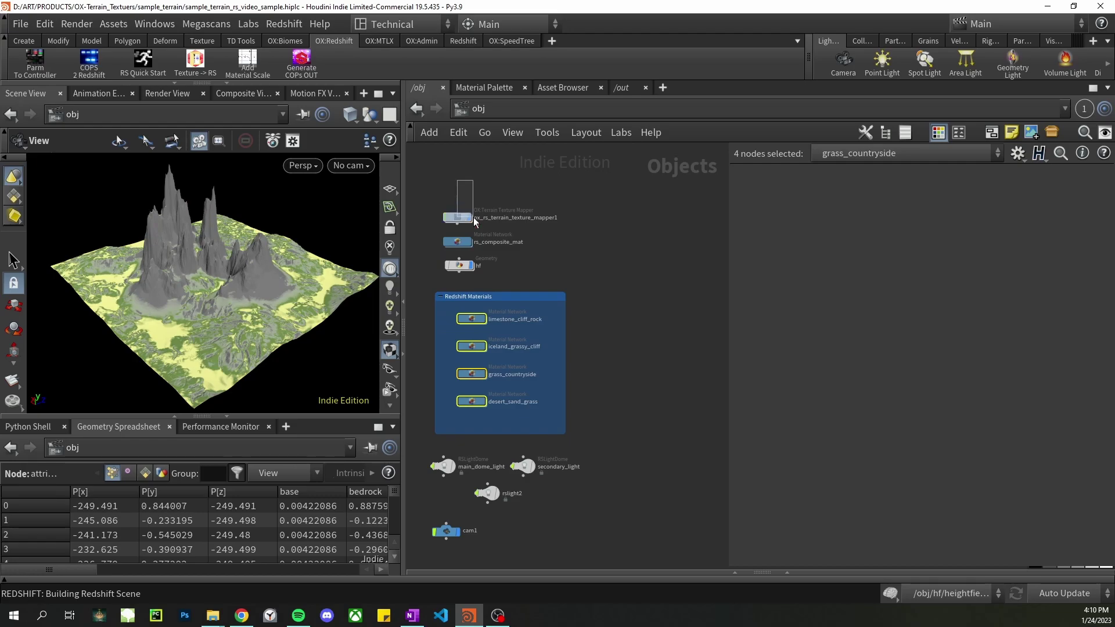
{"action": "left_click_drag", "start_coordinate": [474, 217], "coordinate": [475, 219]}
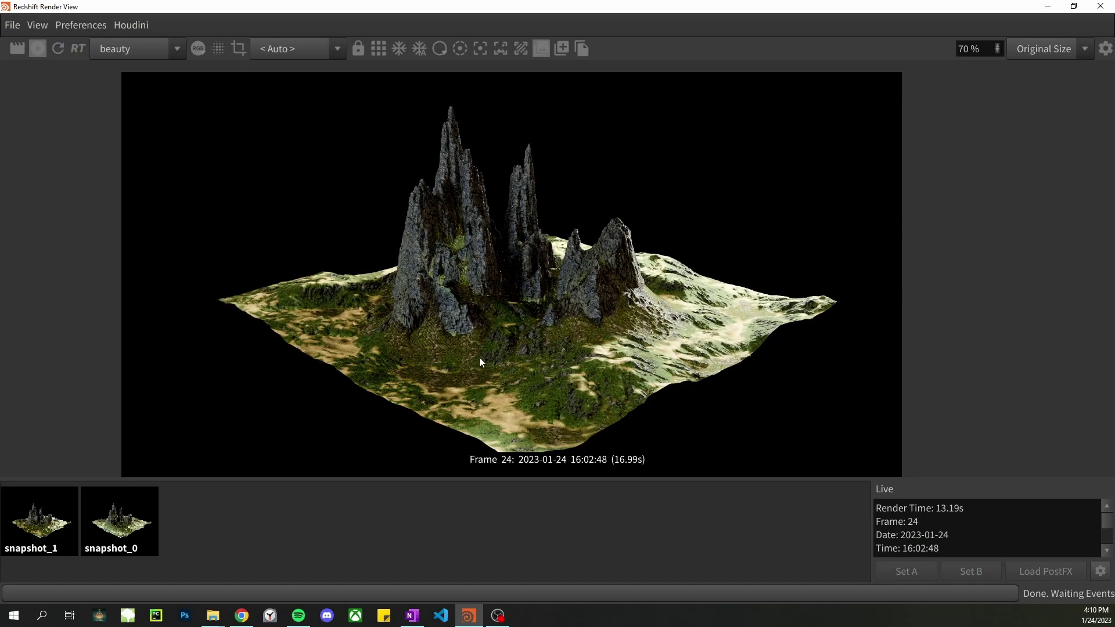
{"action": "left_click", "coordinate": [1048, 6]}
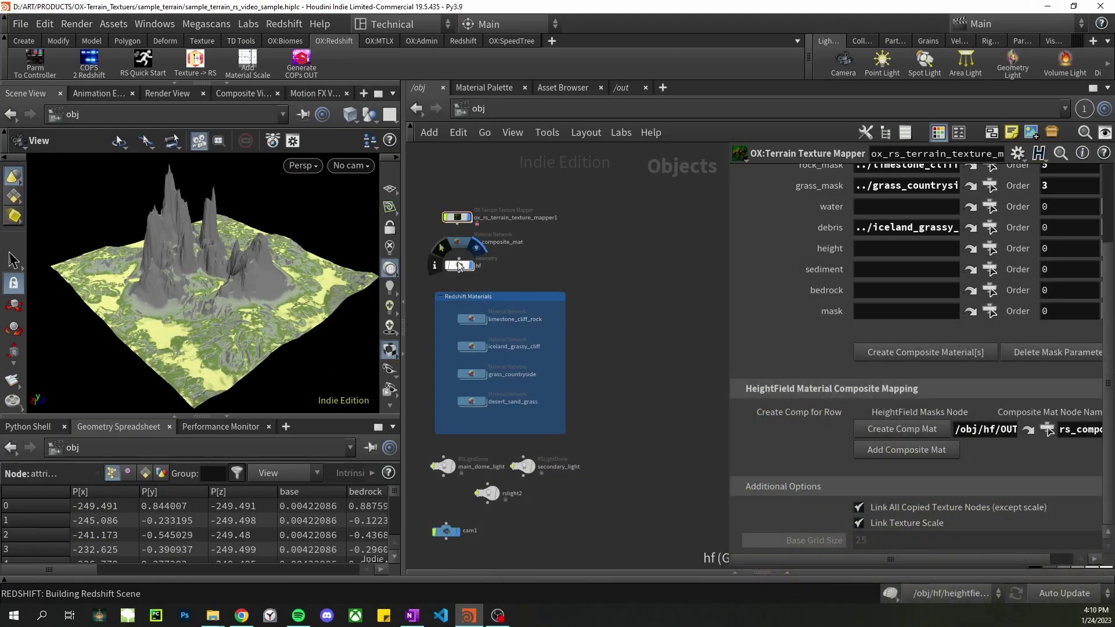
Enter the hf network and bring its heightfield node boxes into view
{"action": "double_click", "coordinate": [463, 268]}
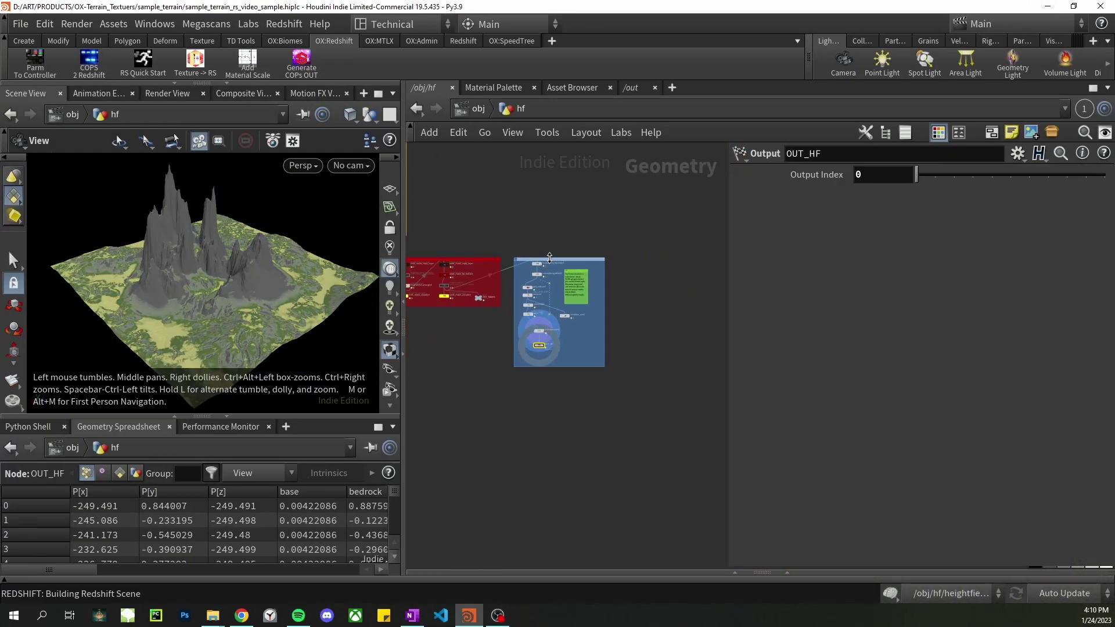
{"action": "middle_click_drag", "start_coordinate": [522, 249], "coordinate": [598, 279]}
{"action": "scroll", "coordinate": [543, 317], "scroll_direction": "up", "scroll_amount": 4}
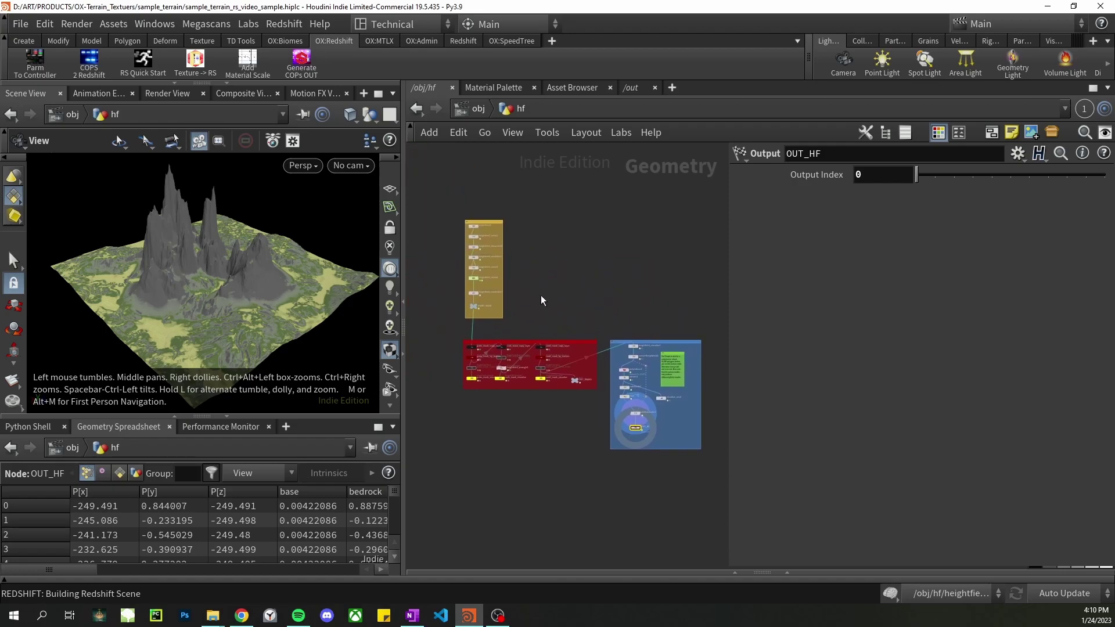
{"action": "left_click", "coordinate": [459, 195]}
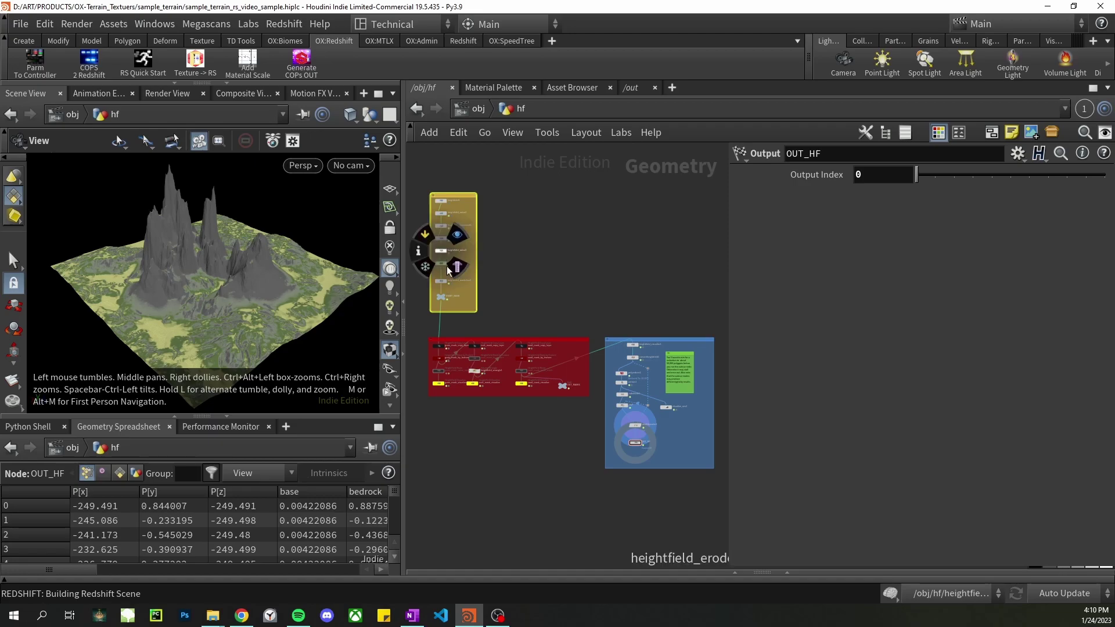
{"action": "scroll", "coordinate": [440, 253], "scroll_direction": "up", "scroll_amount": 5}
{"action": "mouse_move", "coordinate": [440, 254]}
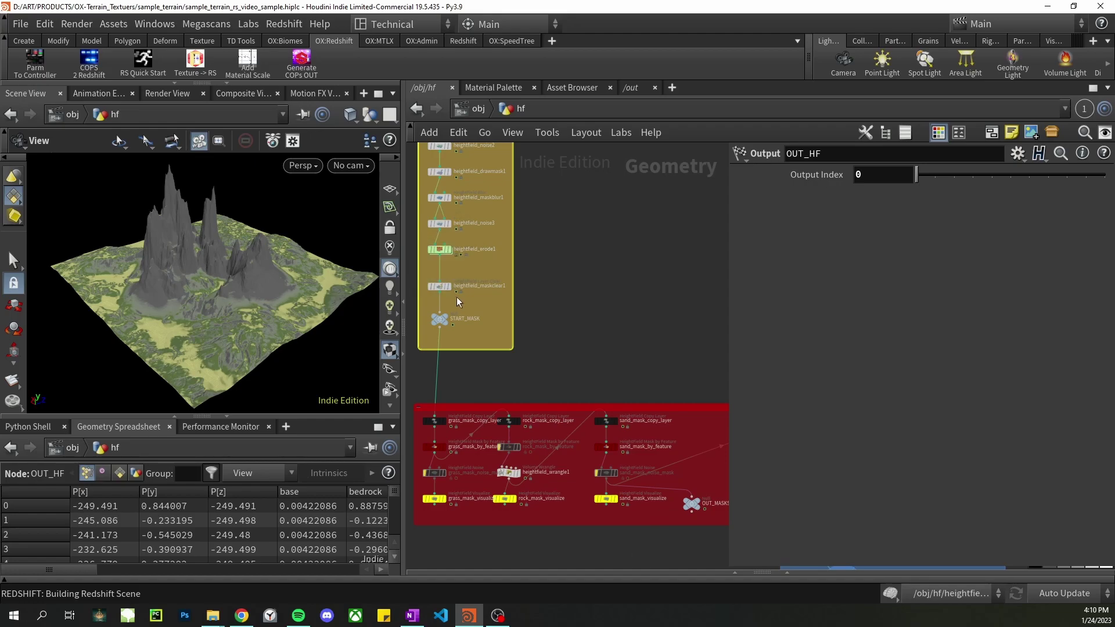
{"action": "scroll", "coordinate": [549, 305], "scroll_direction": "down", "scroll_amount": 3}
{"action": "scroll", "coordinate": [550, 304], "scroll_direction": "down", "scroll_amount": 2}
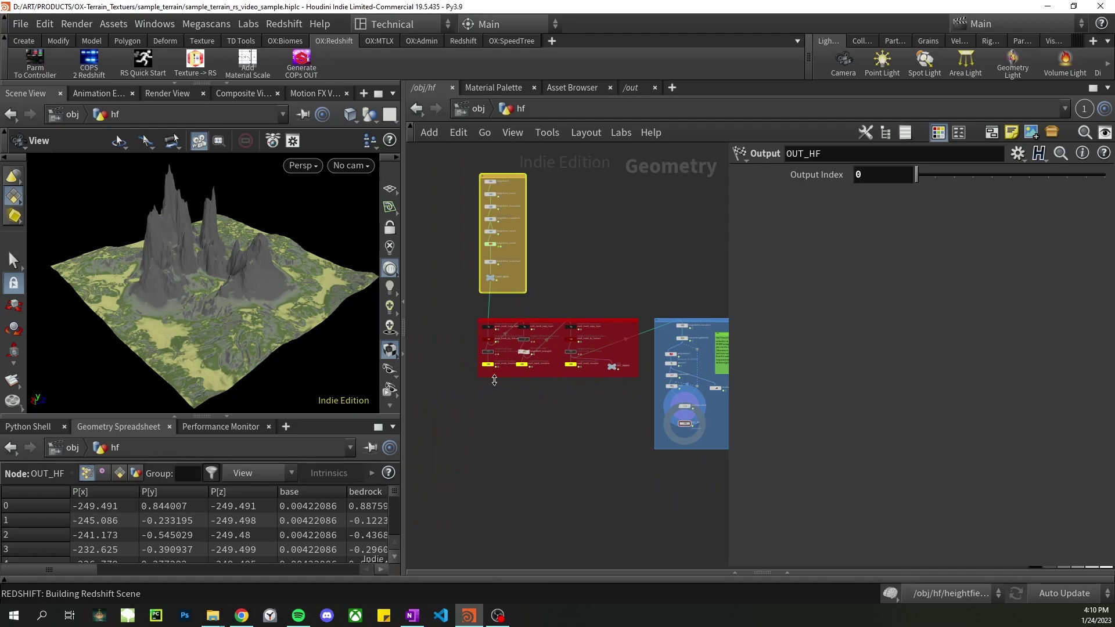
{"action": "scroll", "coordinate": [487, 387], "scroll_direction": "up", "scroll_amount": 3}
{"action": "mouse_move", "coordinate": [500, 336]}
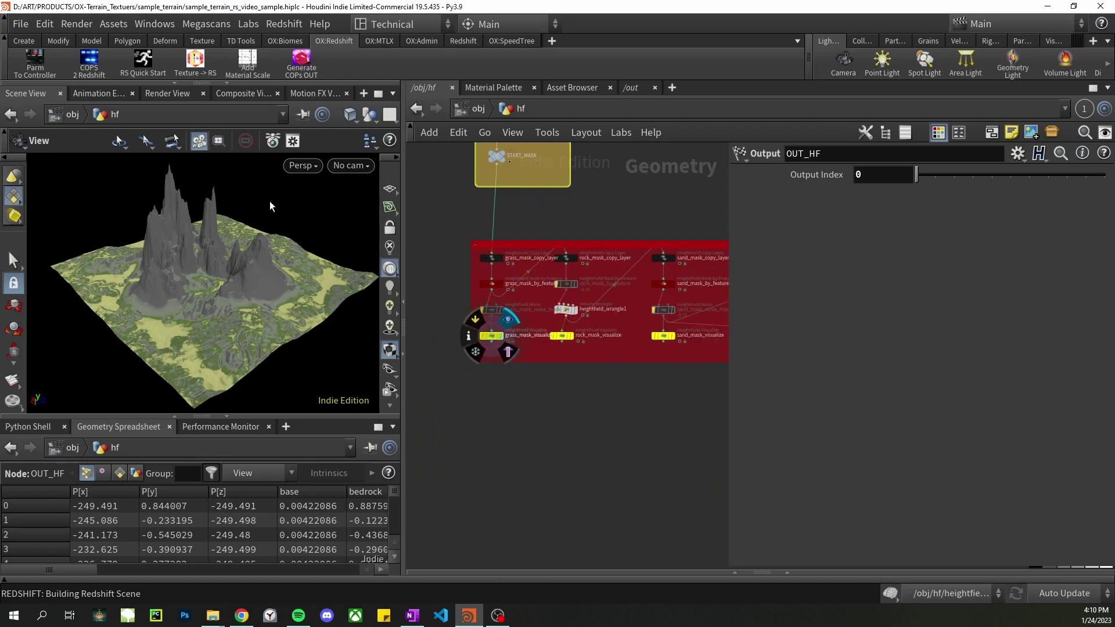
Display grass_mask_visualize, then rock_mask_visualize, then sand_mask_visualize in the viewport
{"action": "left_click", "coordinate": [509, 319]}
{"action": "mouse_move", "coordinate": [570, 340]}
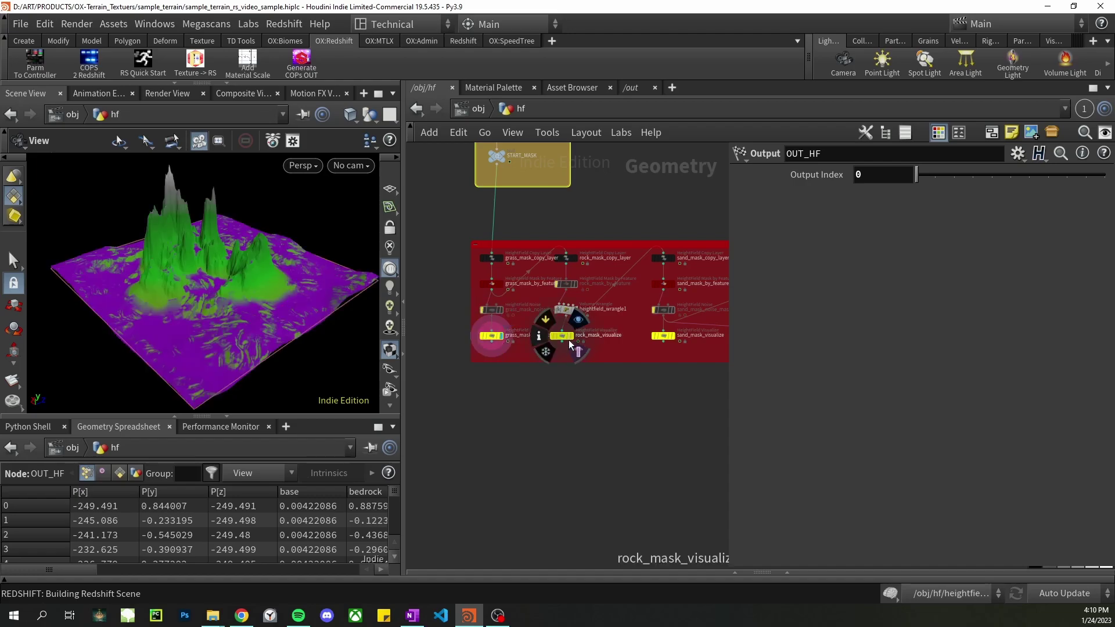
{"action": "scroll", "coordinate": [569, 340], "scroll_direction": "up", "scroll_amount": 3}
{"action": "key", "text": "r"}
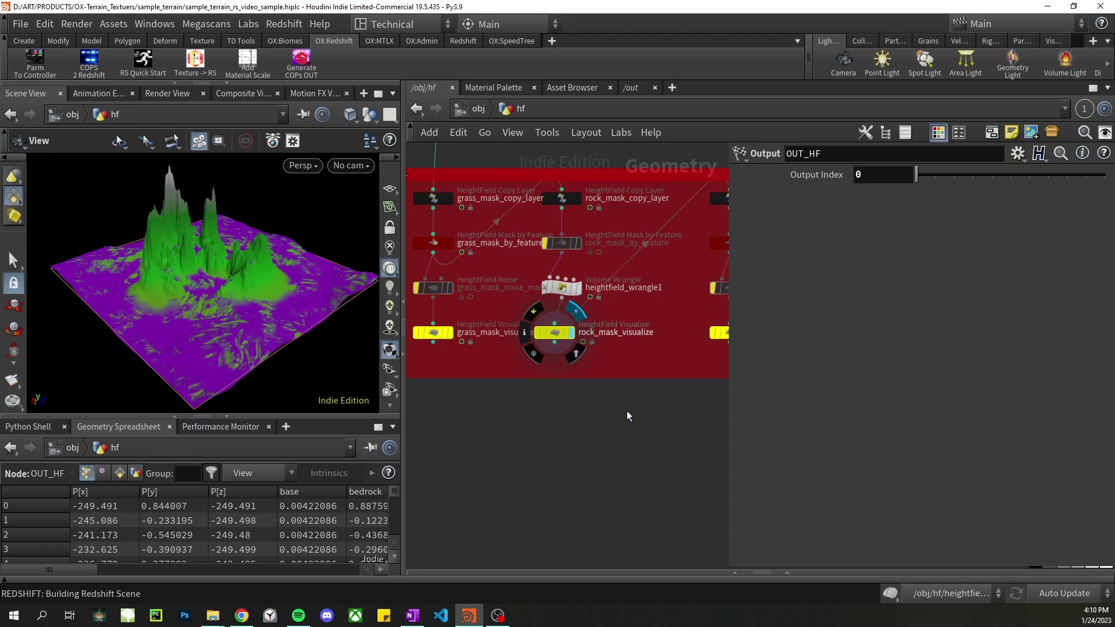
{"action": "scroll", "coordinate": [629, 406], "scroll_direction": "down", "scroll_amount": 1}
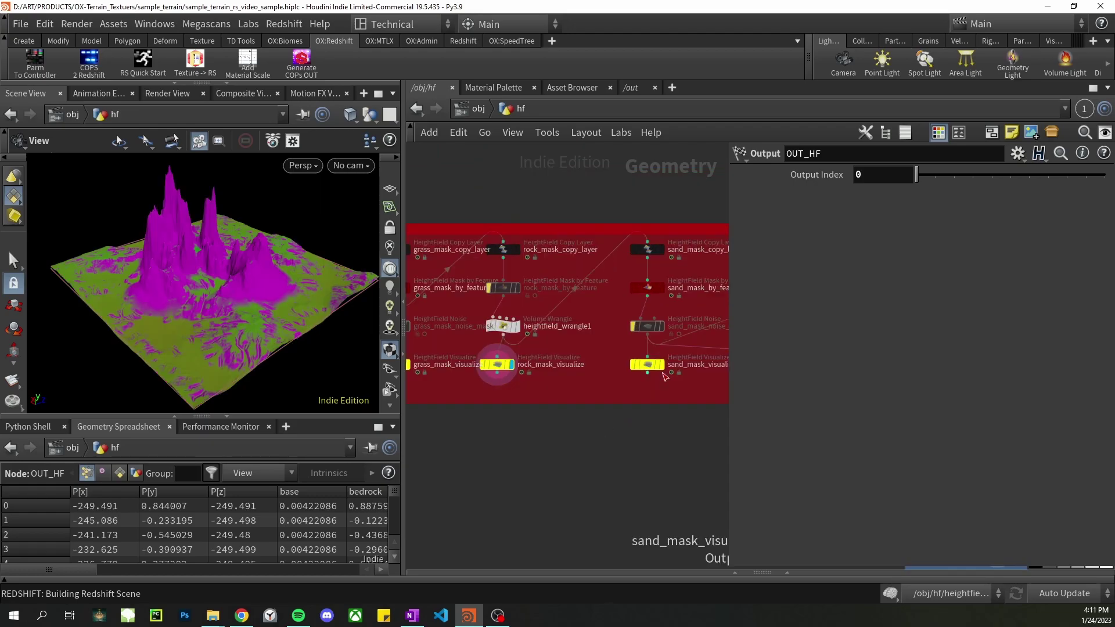
{"action": "mouse_move", "coordinate": [666, 381]}
{"action": "key", "text": "r"}
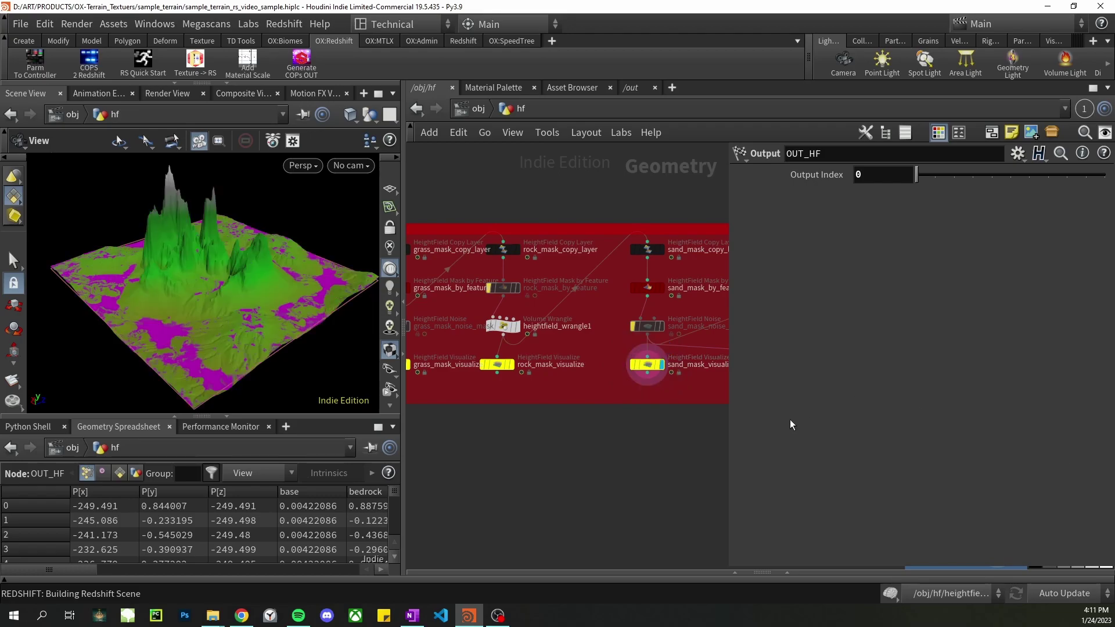
{"action": "scroll", "coordinate": [668, 406], "scroll_direction": "down", "scroll_amount": 5}
{"action": "middle_click_drag", "start_coordinate": [570, 480], "coordinate": [530, 433]}
{"action": "scroll", "coordinate": [593, 407], "scroll_direction": "up", "scroll_amount": 3}
{"action": "scroll", "coordinate": [610, 349], "scroll_direction": "up", "scroll_amount": 3}
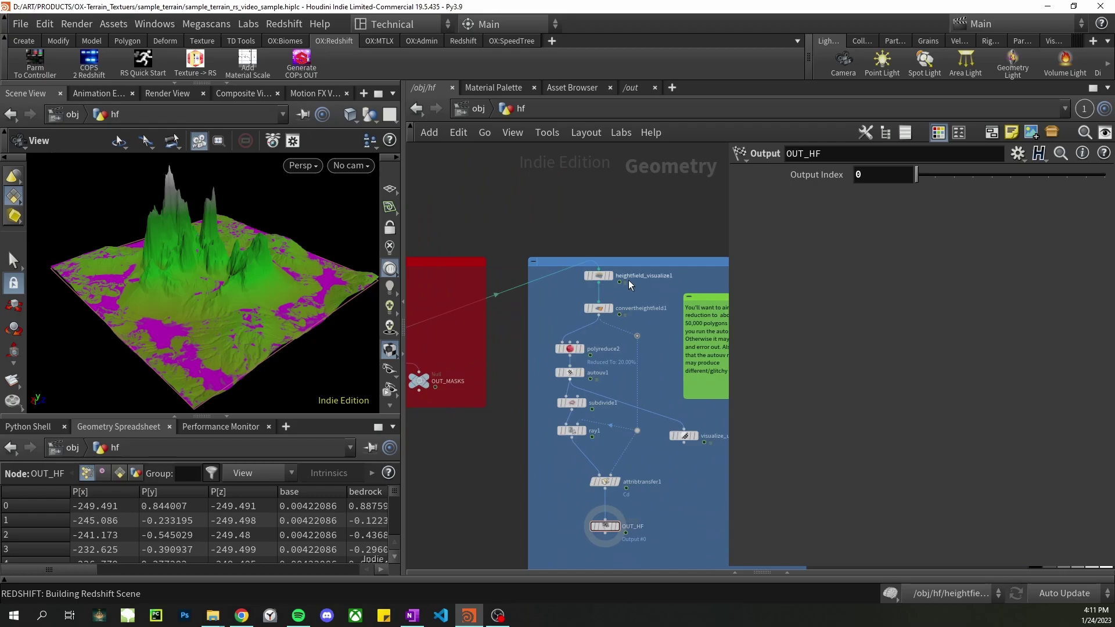
{"action": "middle_click_drag", "start_coordinate": [632, 280], "coordinate": [618, 245]}
{"action": "mouse_move", "coordinate": [594, 276]}
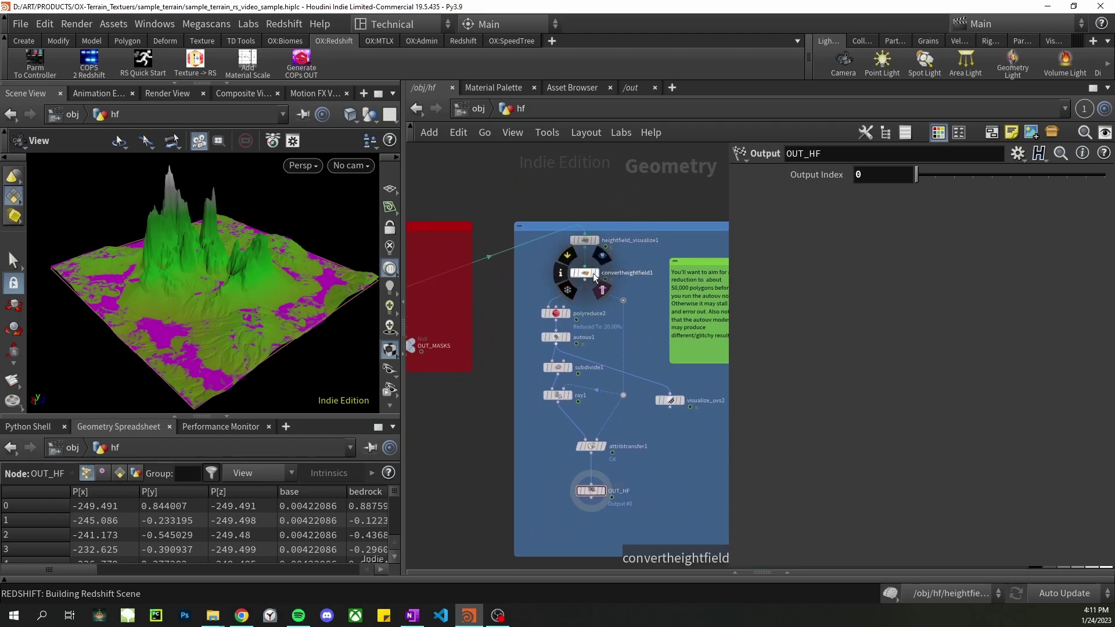
{"action": "scroll", "coordinate": [639, 288], "scroll_direction": "down", "scroll_amount": 2}
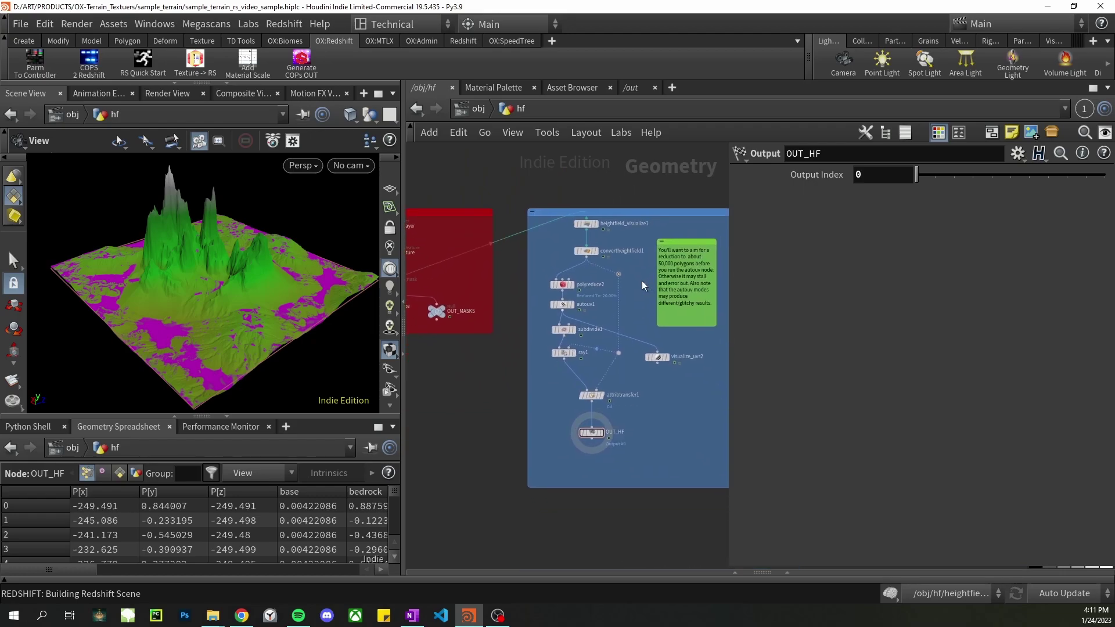
{"action": "scroll", "coordinate": [596, 343], "scroll_direction": "up", "scroll_amount": 1}
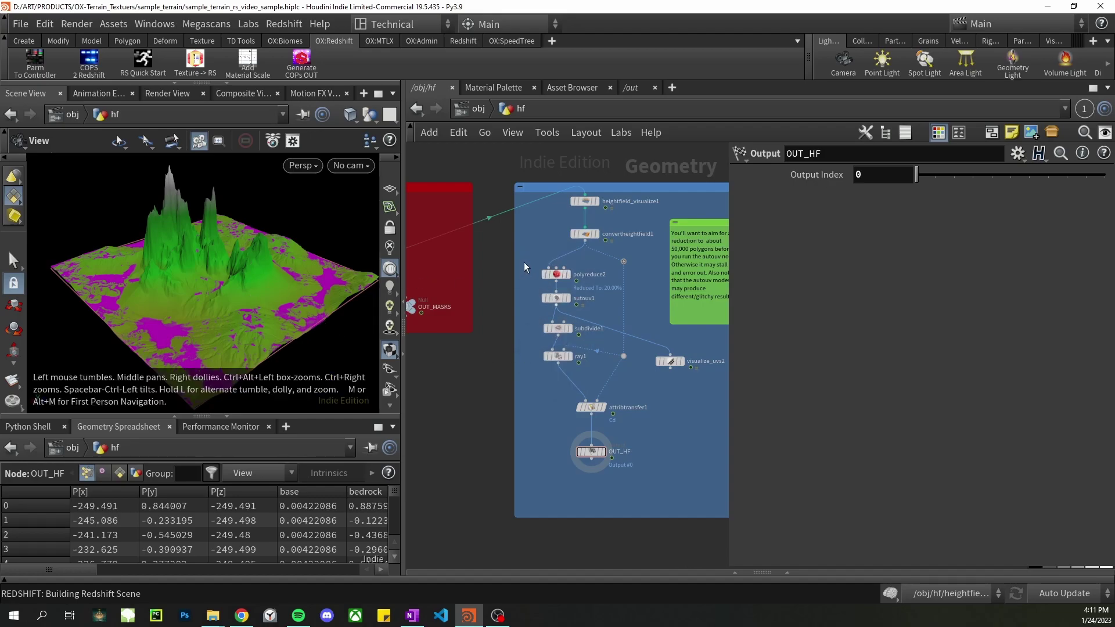
Inspect the polyreduce2, subdivide1, ray1, convertheightfield1 and attribtransfer1 settings
{"action": "left_click_drag", "start_coordinate": [553, 363], "coordinate": [555, 371]}
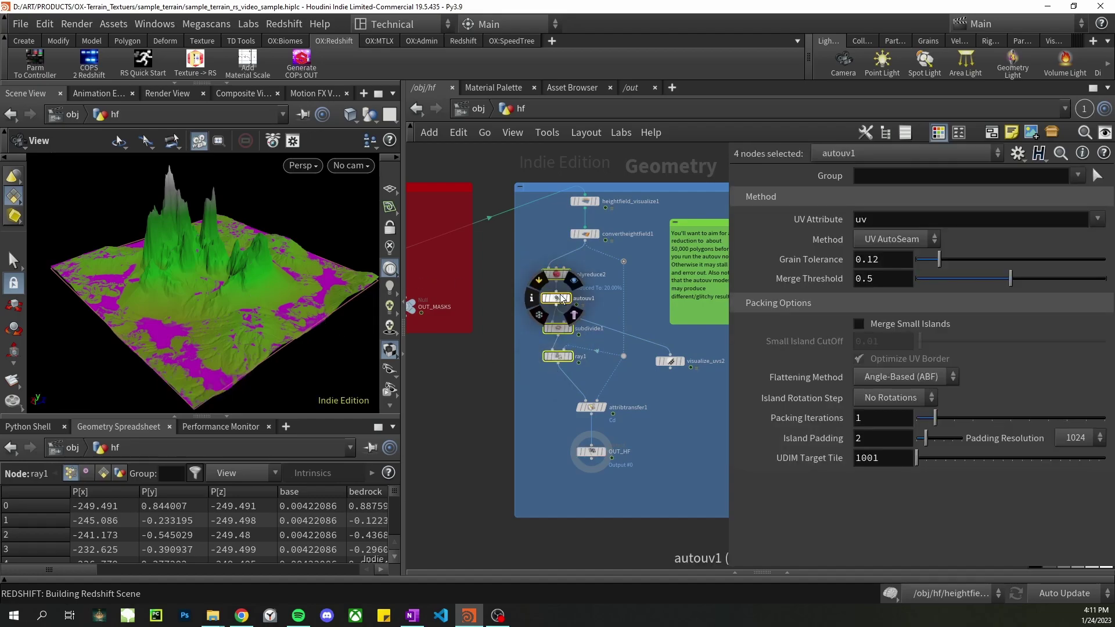
{"action": "left_click_drag", "start_coordinate": [541, 251], "coordinate": [556, 281]}
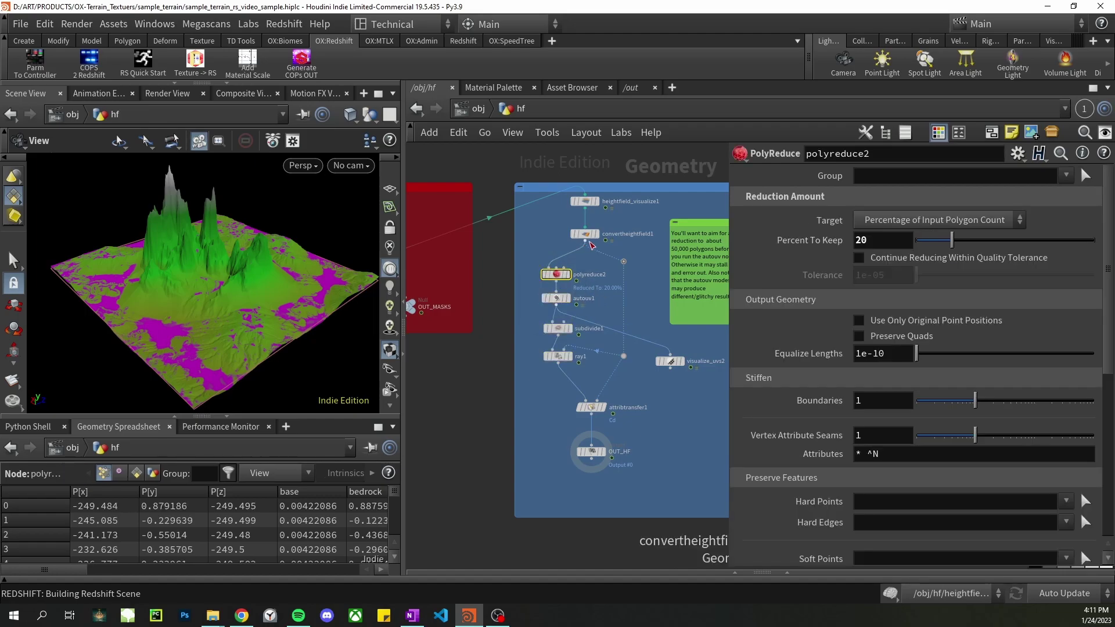
{"action": "mouse_move", "coordinate": [591, 241]}
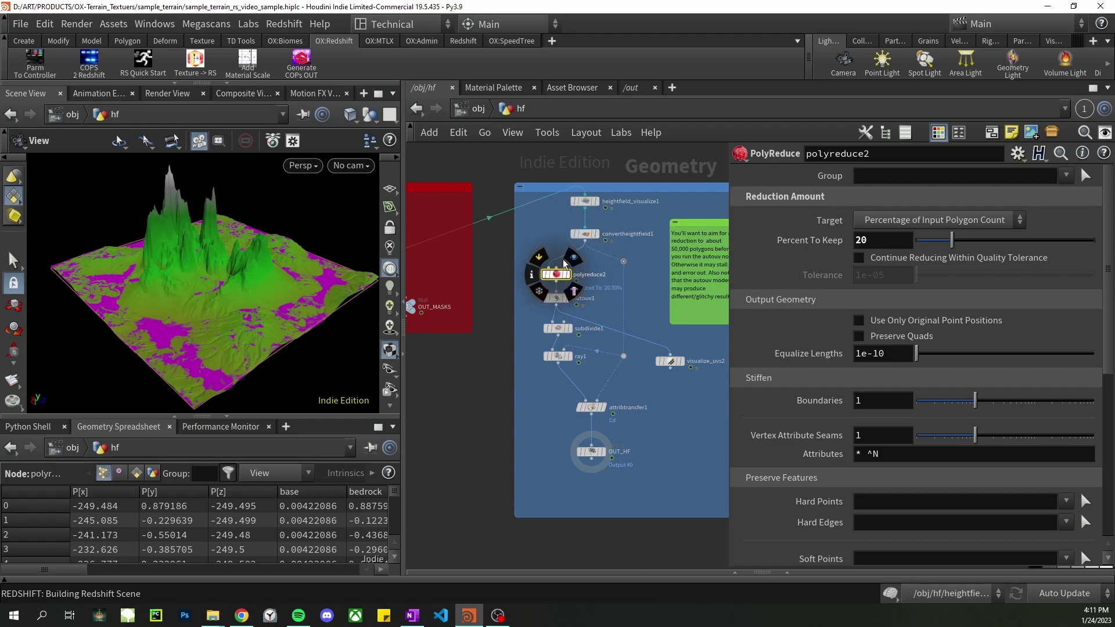
{"action": "mouse_move", "coordinate": [548, 367]}
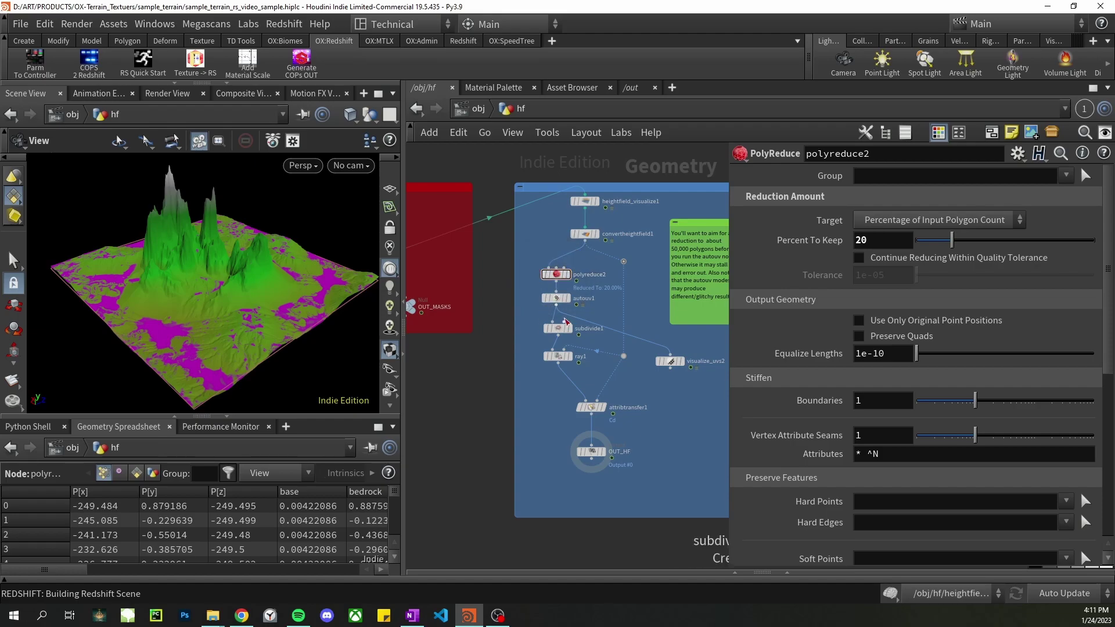
{"action": "left_click", "coordinate": [559, 329]}
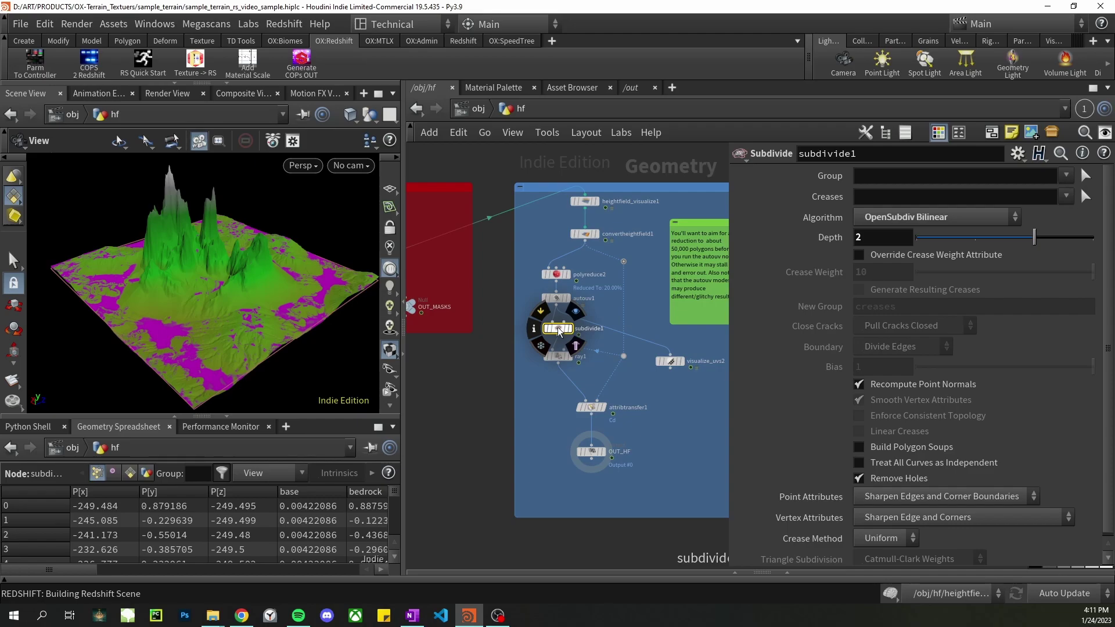
{"action": "left_click", "coordinate": [560, 358]}
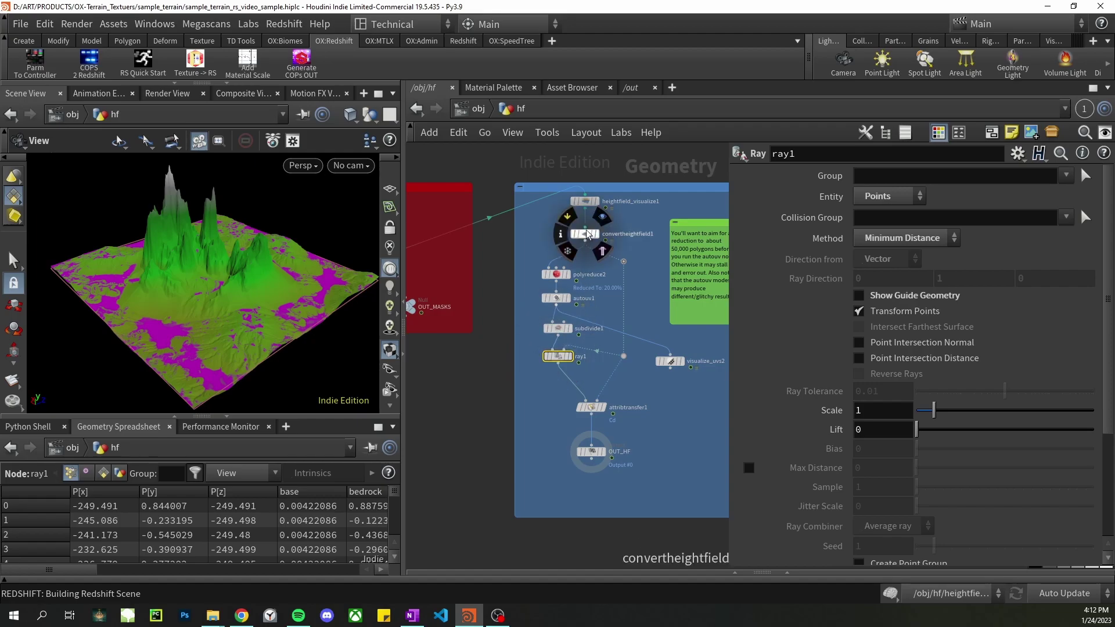
{"action": "left_click", "coordinate": [587, 235]}
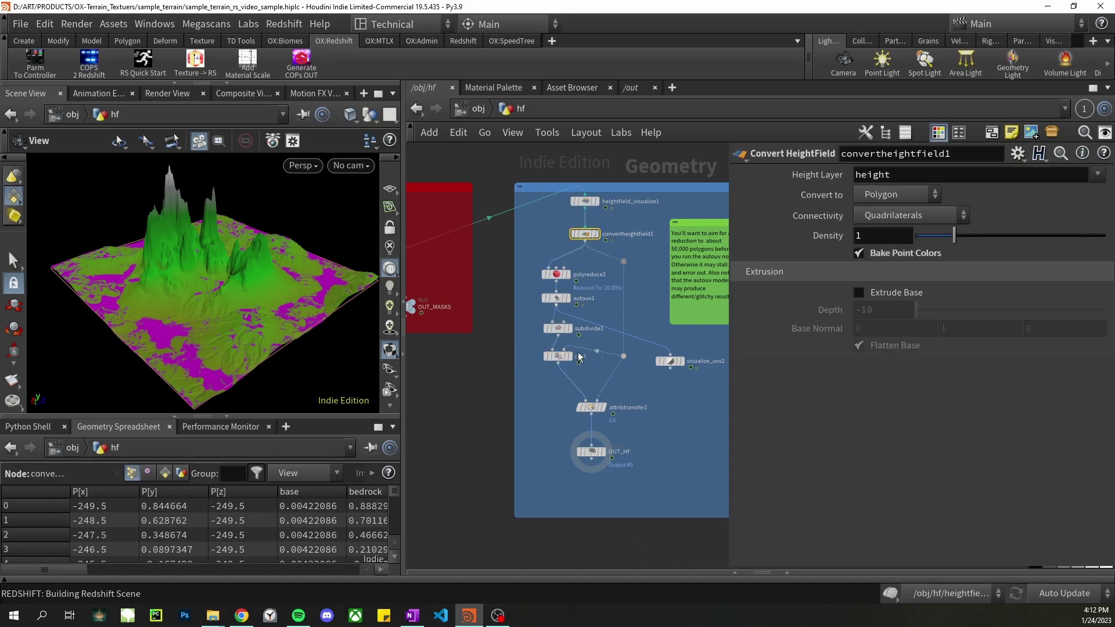
{"action": "left_click", "coordinate": [594, 407]}
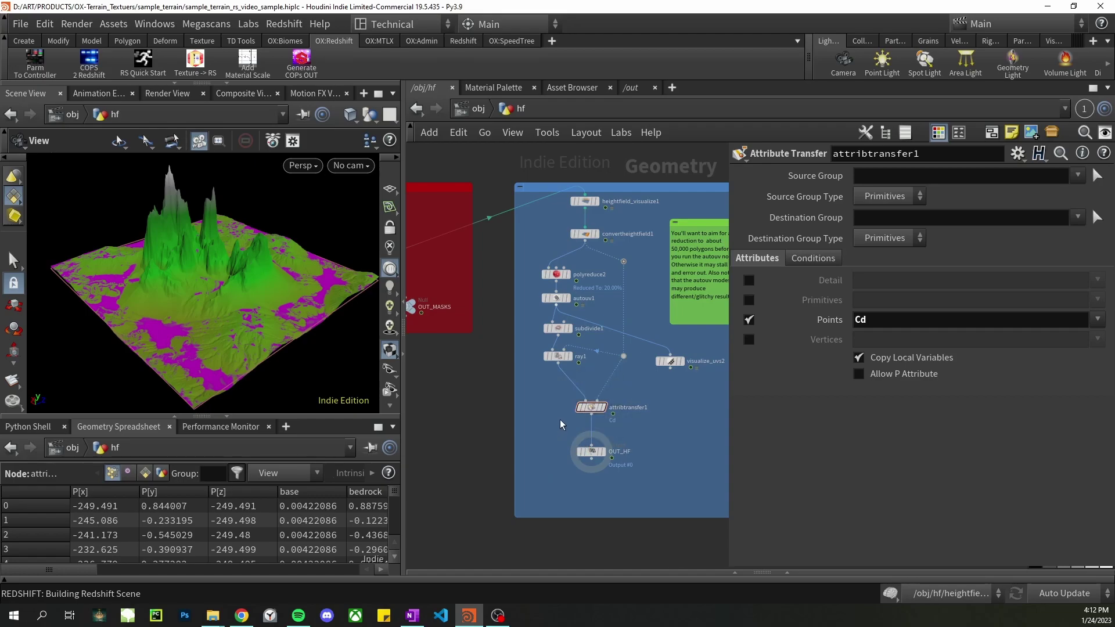
Place OUT_HF below attribtransfer1 and view its Output Index of 0
{"action": "mouse_move", "coordinate": [591, 411]}
{"action": "left_click_drag", "start_coordinate": [591, 453], "coordinate": [593, 446]}
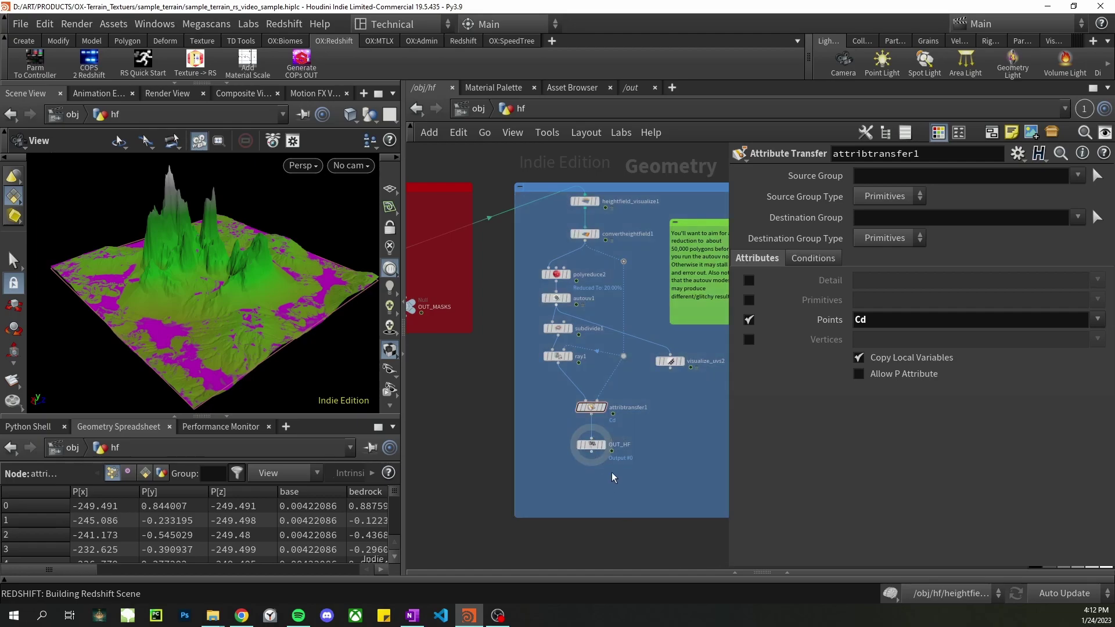
{"action": "left_click", "coordinate": [591, 445]}
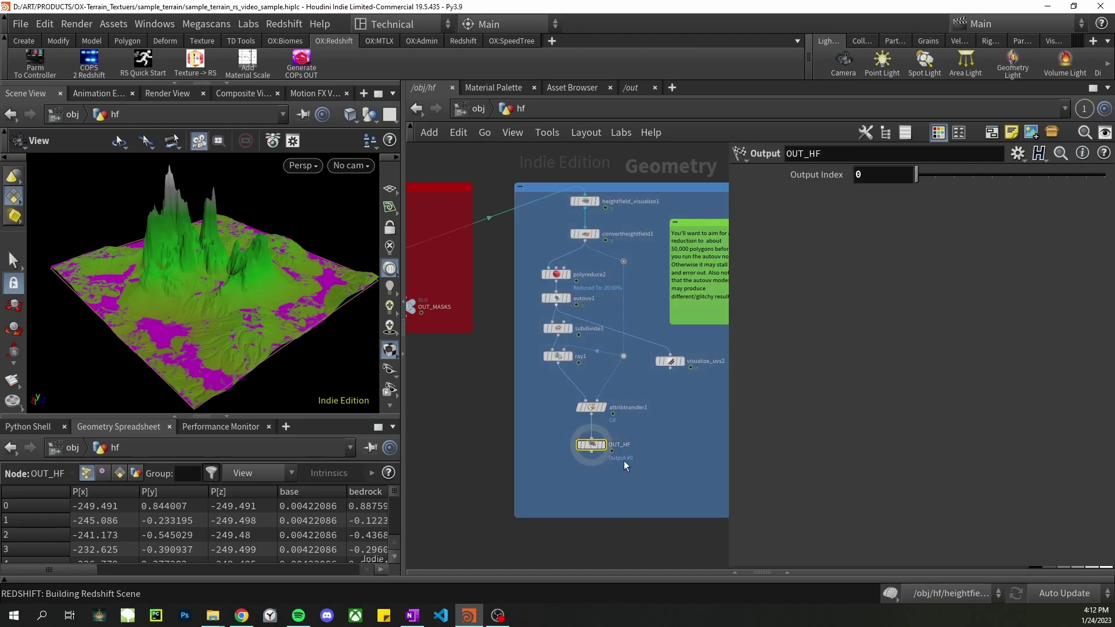
Display visualize_uvs2, return to /obj and select the four old material nodes
{"action": "left_click", "coordinate": [683, 362]}
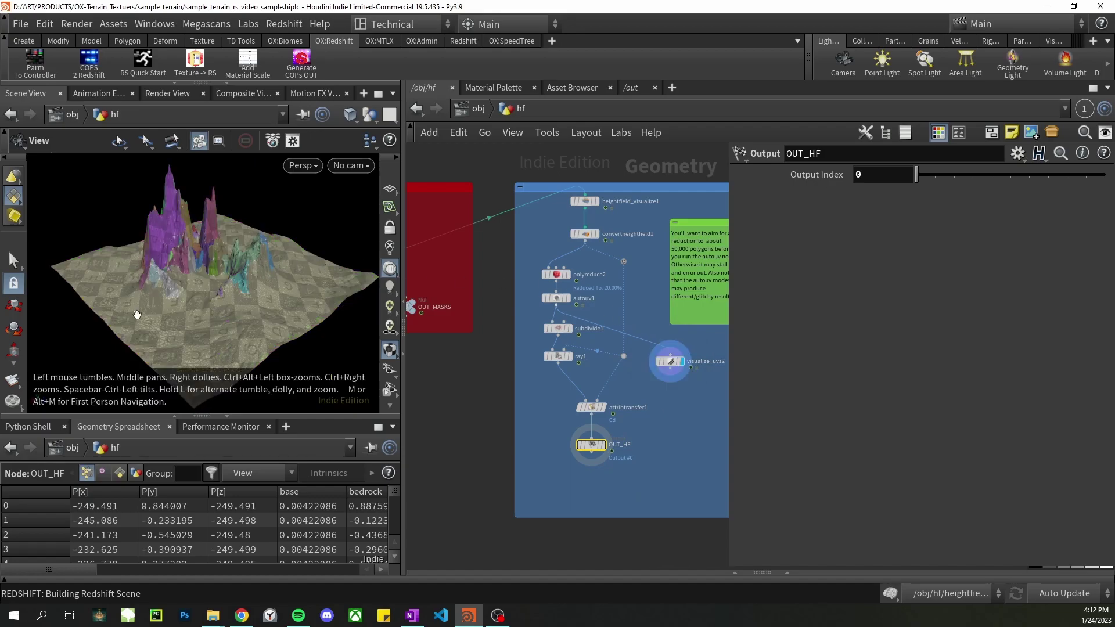
{"action": "key", "text": "u"}
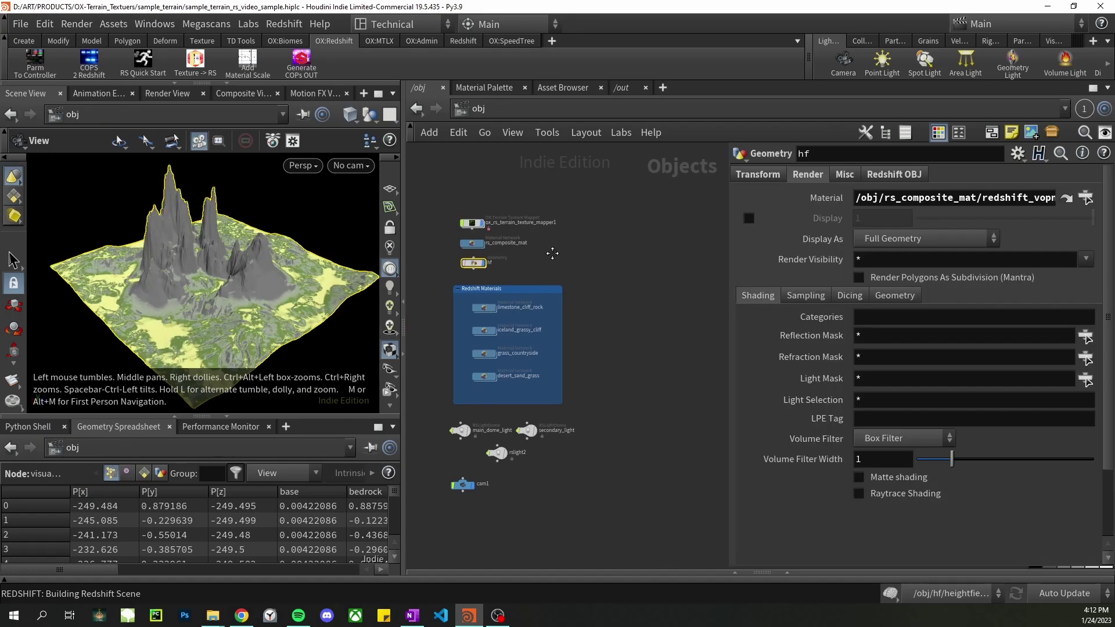
{"action": "scroll", "coordinate": [561, 256], "scroll_direction": "up", "scroll_amount": 1}
{"action": "left_click_drag", "start_coordinate": [557, 422], "coordinate": [469, 312]}
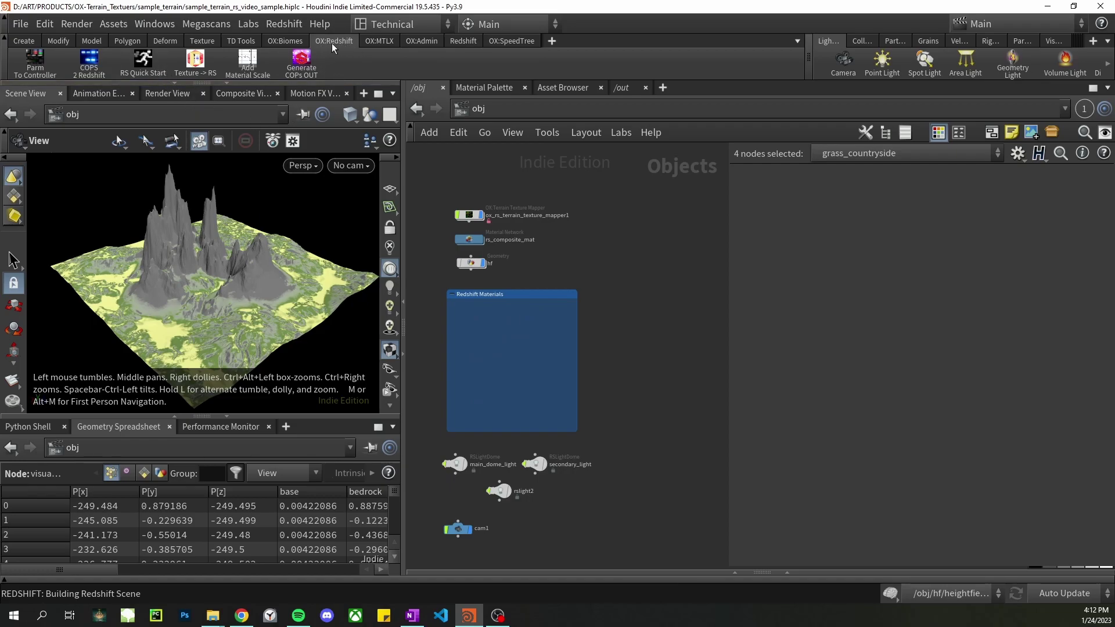
Build four Redshift materials from $HIP/textures/ and move them into the Redshift Materials box
{"action": "left_click", "coordinate": [208, 69]}
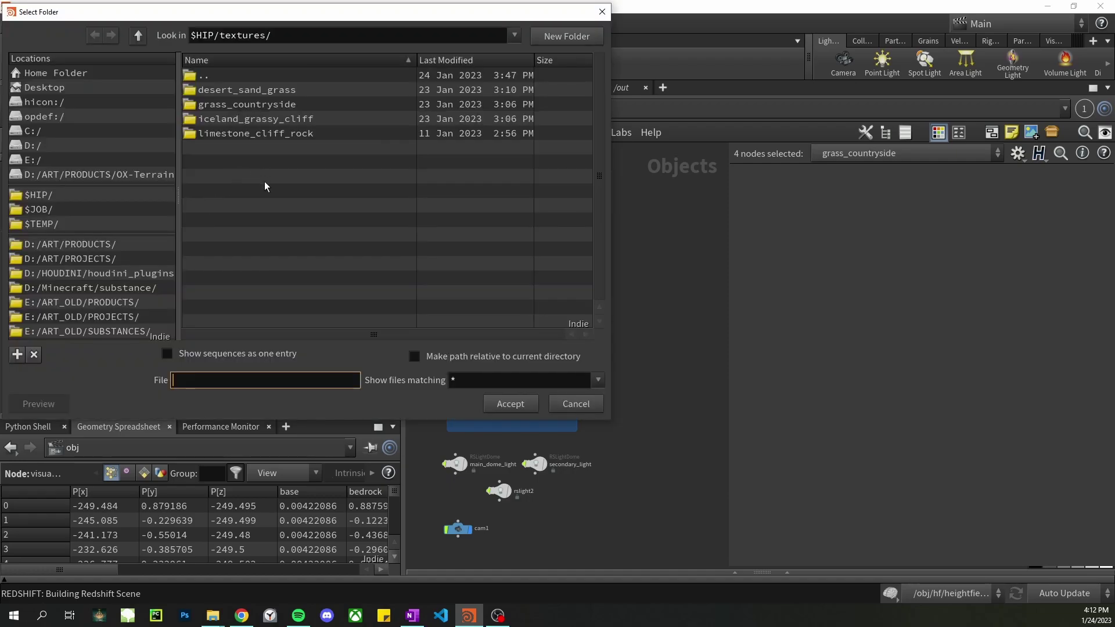
{"action": "double_click", "coordinate": [272, 106]}
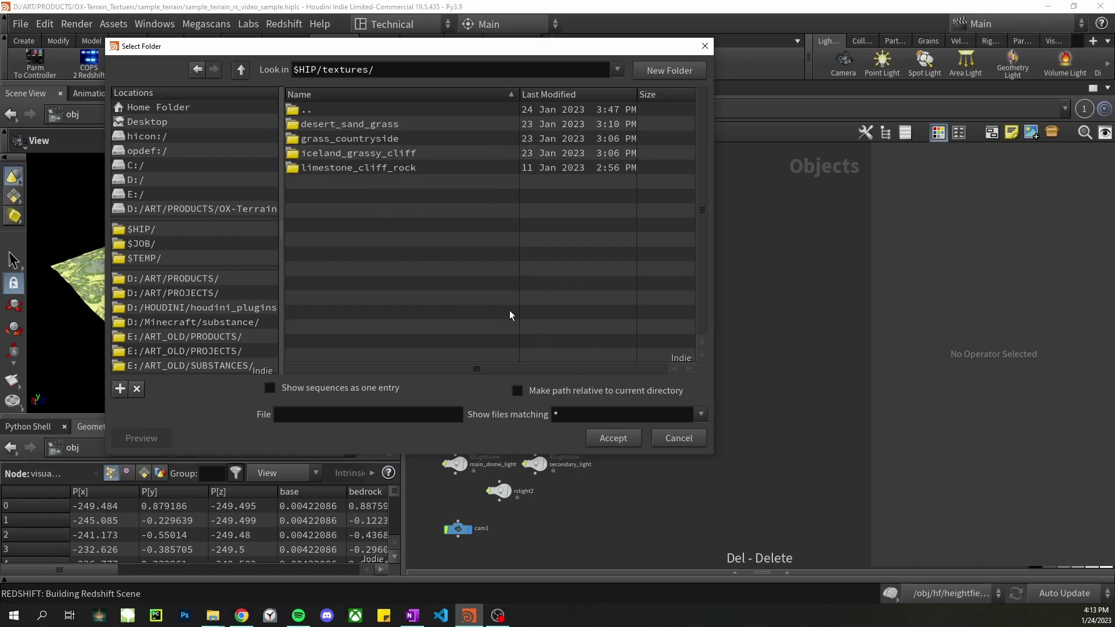
{"action": "left_click", "coordinate": [612, 438]}
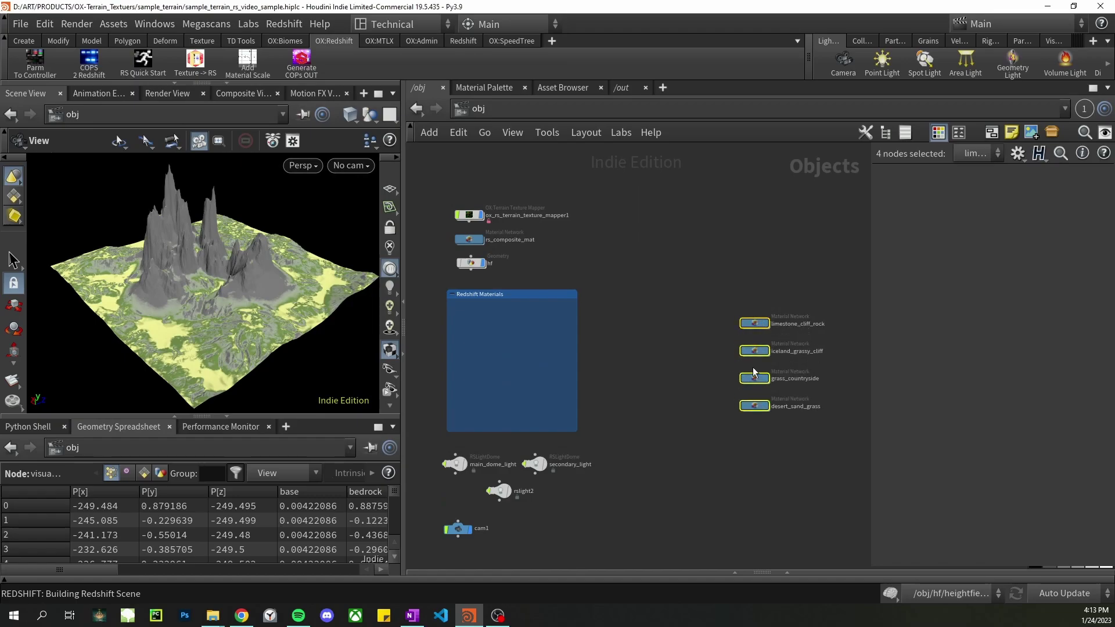
{"action": "left_click_drag", "start_coordinate": [758, 323], "coordinate": [495, 319]}
{"action": "left_click", "coordinate": [494, 319]}
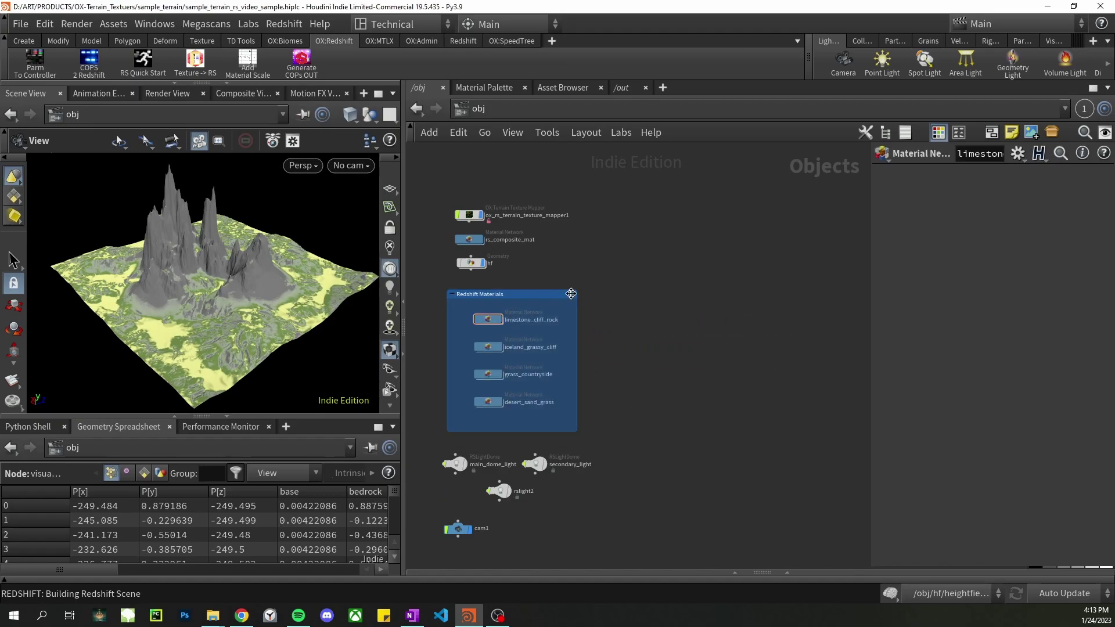
Inspect the limestone_cliff_rock material's shader node graph
{"action": "double_click", "coordinate": [493, 319]}
{"action": "double_click", "coordinate": [755, 351]}
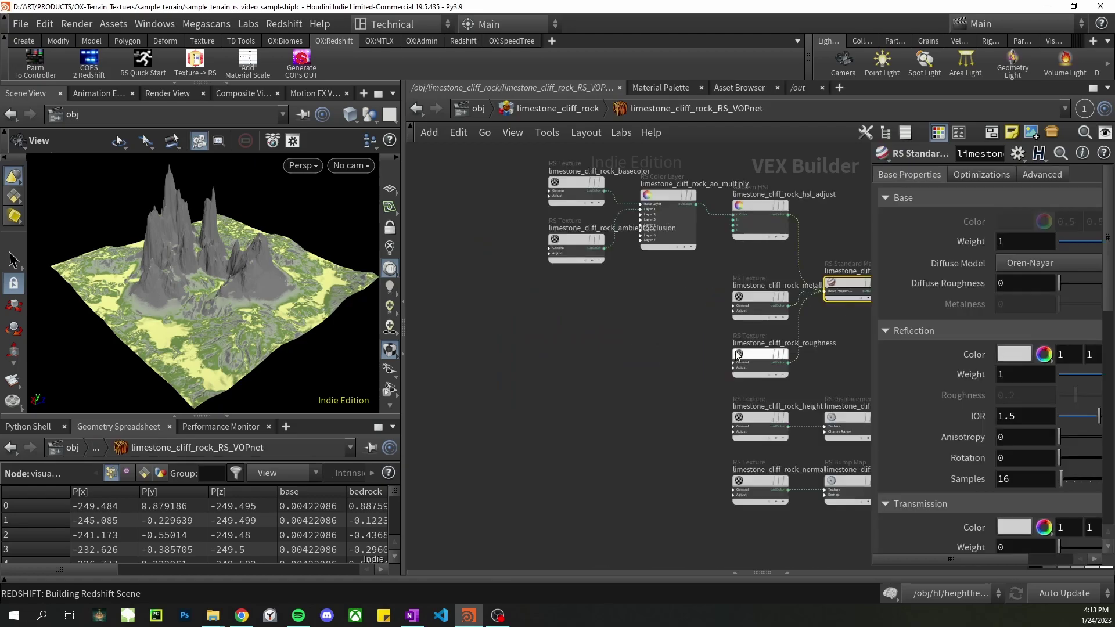
{"action": "scroll", "coordinate": [628, 361], "scroll_direction": "down", "scroll_amount": 4}
{"action": "key", "text": "h"}
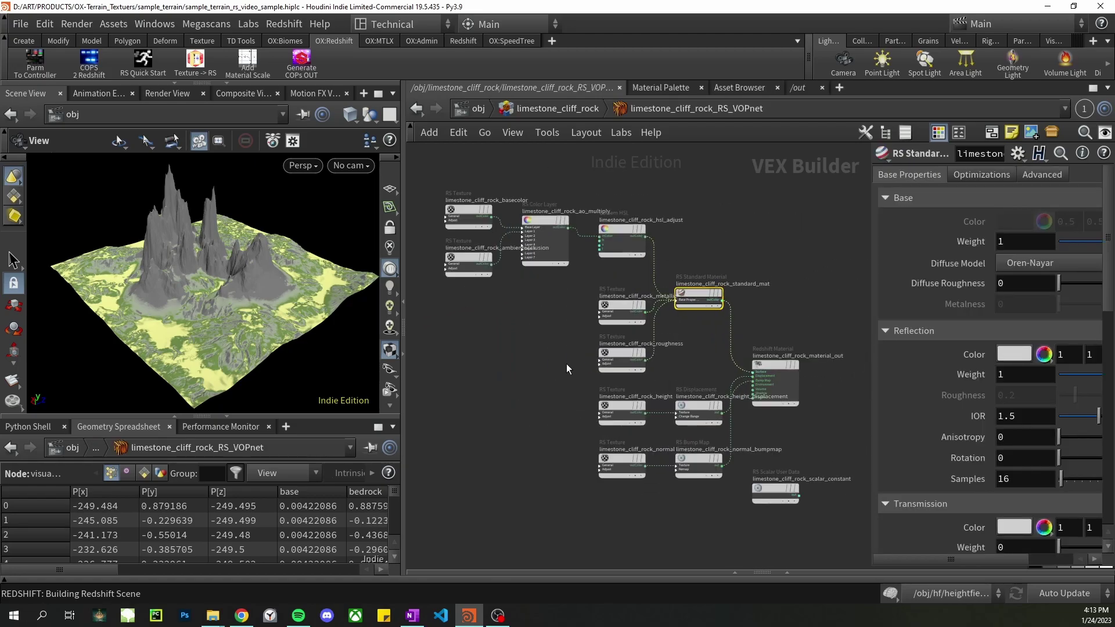
Back at /obj, delete the old terrain texture mapper and rs_composite_mat nodes
{"action": "left_click", "coordinate": [476, 109]}
{"action": "key", "text": "Delete"}
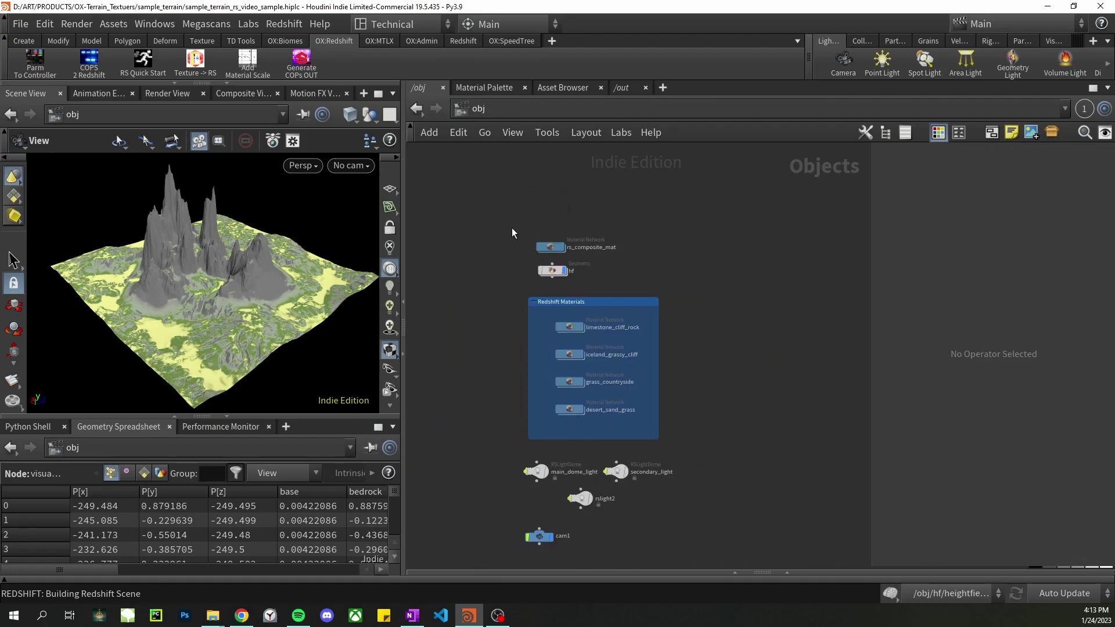
{"action": "left_click_drag", "start_coordinate": [561, 254], "coordinate": [564, 251]}
{"action": "key", "text": "Delete"}
{"action": "middle_click_drag", "start_coordinate": [568, 241], "coordinate": [517, 228]}
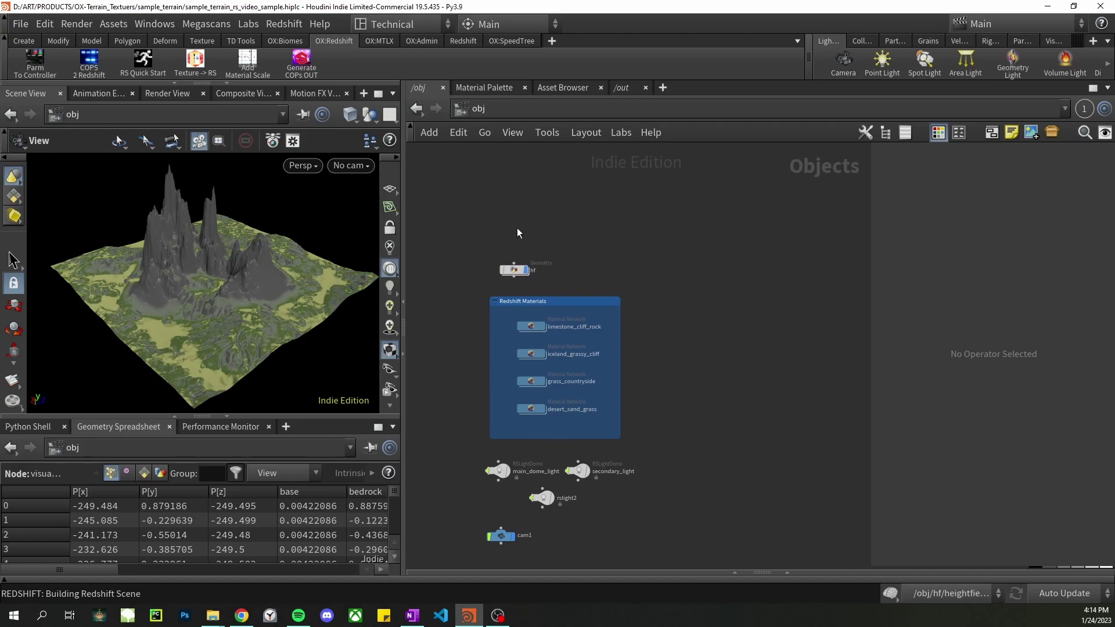
Add an OX:Terrain Texture Mapper node to the object network
{"action": "key", "text": "Tab"}
{"action": "type", "text": "ox"}
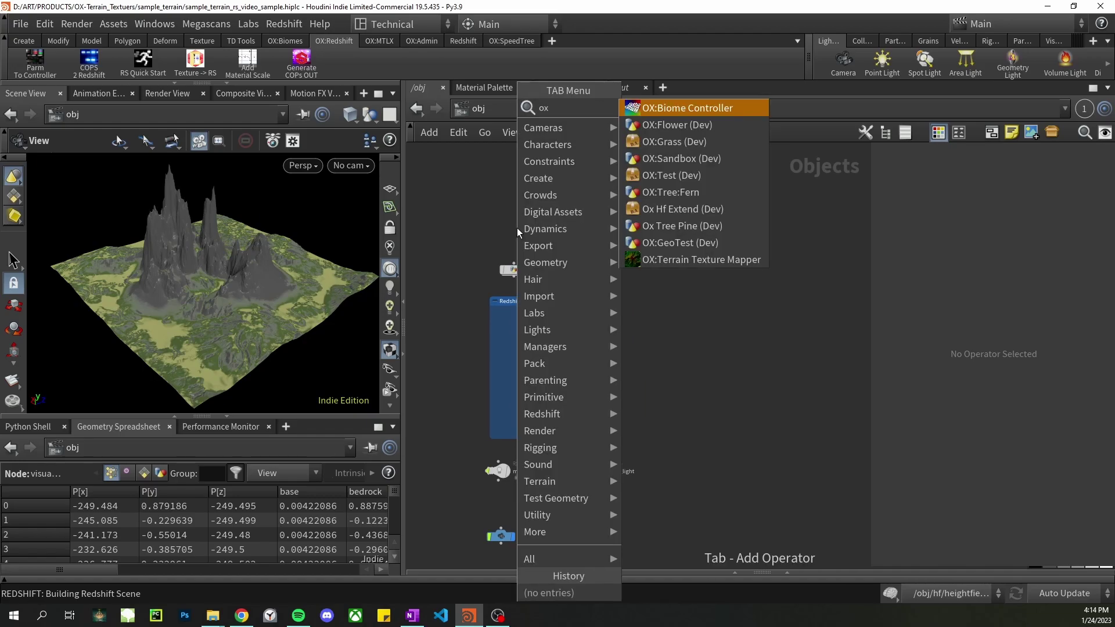
{"action": "key", "text": "Down"}
{"action": "key", "text": "Down"}
{"action": "key", "text": "Down"}
{"action": "key", "text": "Down"}
{"action": "key", "text": "Down"}
{"action": "key", "text": "Down"}
{"action": "key", "text": "Down"}
{"action": "key", "text": "Down"}
{"action": "key", "text": "Down"}
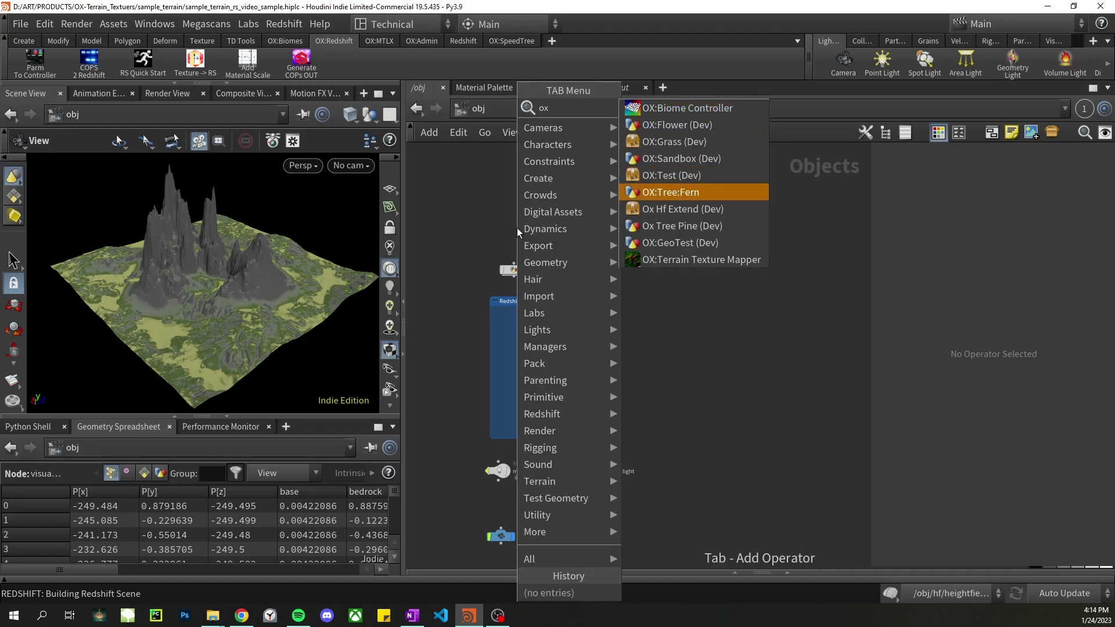
{"action": "key", "text": "Return"}
{"action": "left_click", "coordinate": [517, 227]}
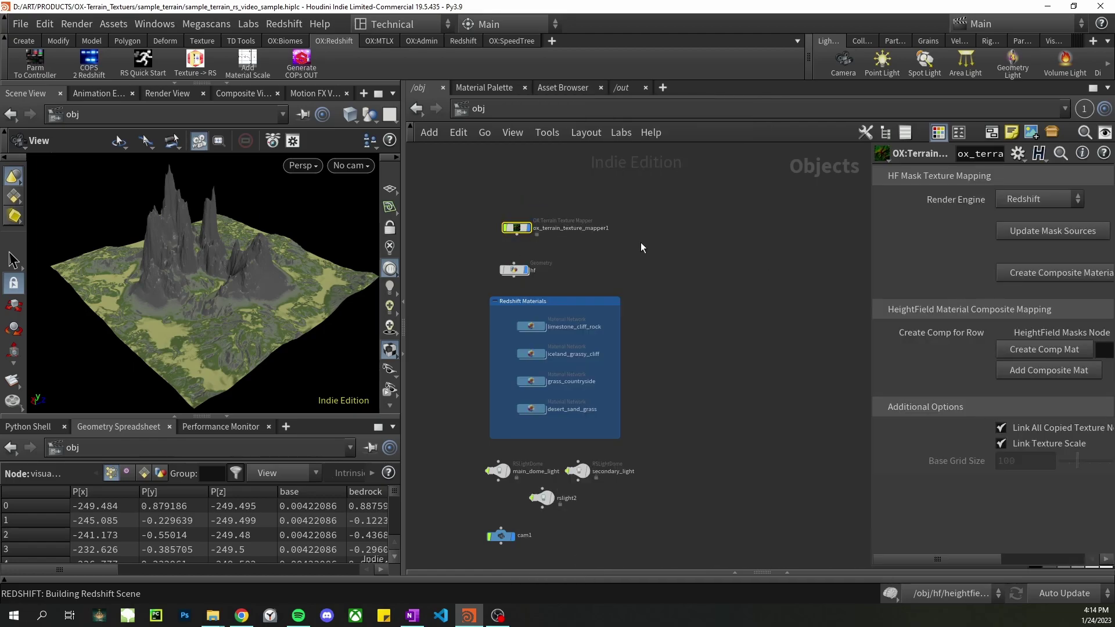
Set the masks source to /obj/hf/OUT_MASKS and Composite Mat Node Name to rs_comp_mat
{"action": "left_click_drag", "start_coordinate": [867, 234], "coordinate": [693, 233]}
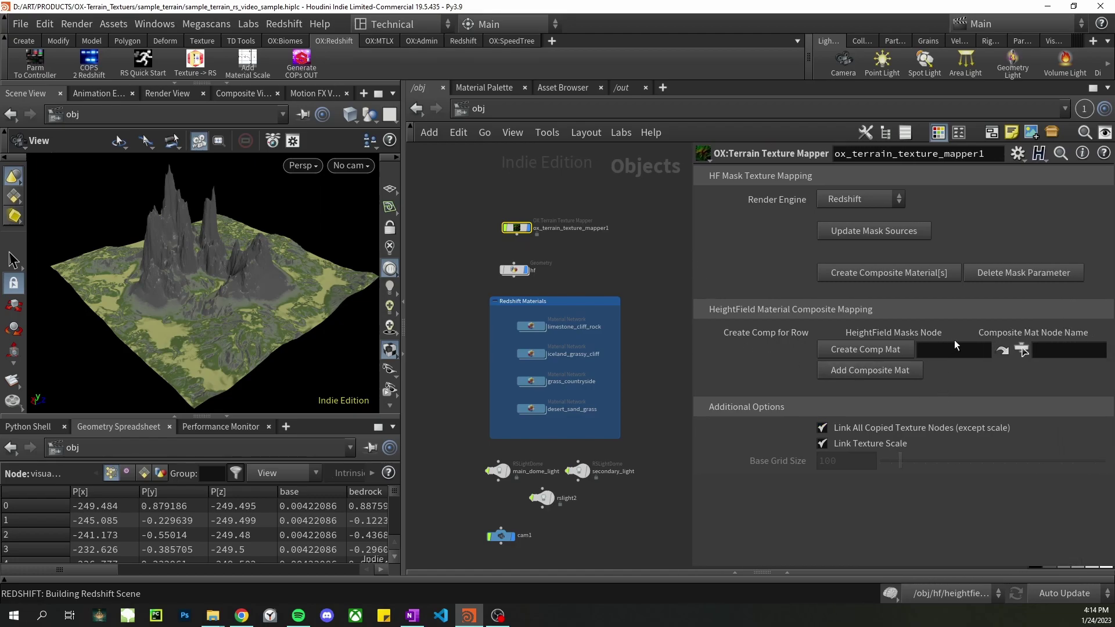
{"action": "left_click", "coordinate": [1021, 354]}
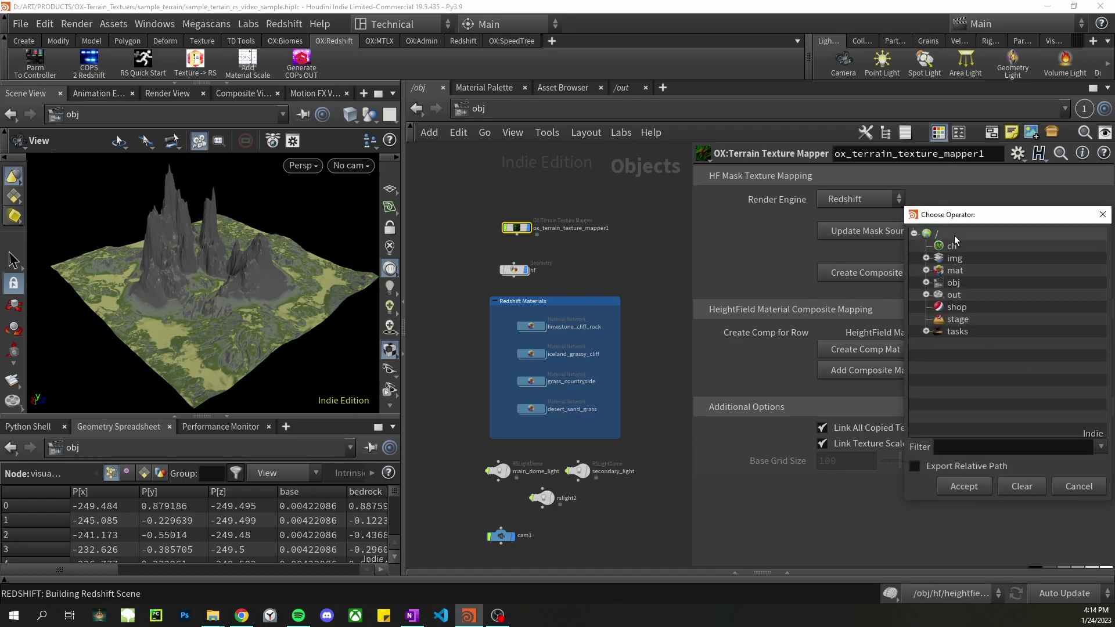
{"action": "left_click_drag", "start_coordinate": [965, 218], "coordinate": [927, 206]}
{"action": "left_click", "coordinate": [888, 271]}
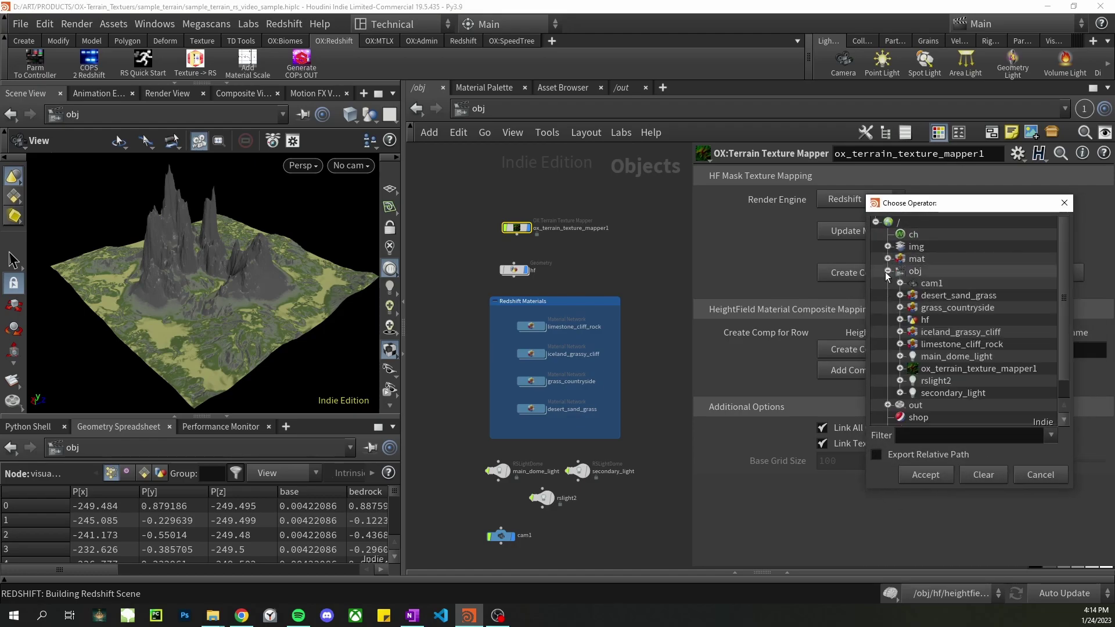
{"action": "left_click", "coordinate": [901, 320]}
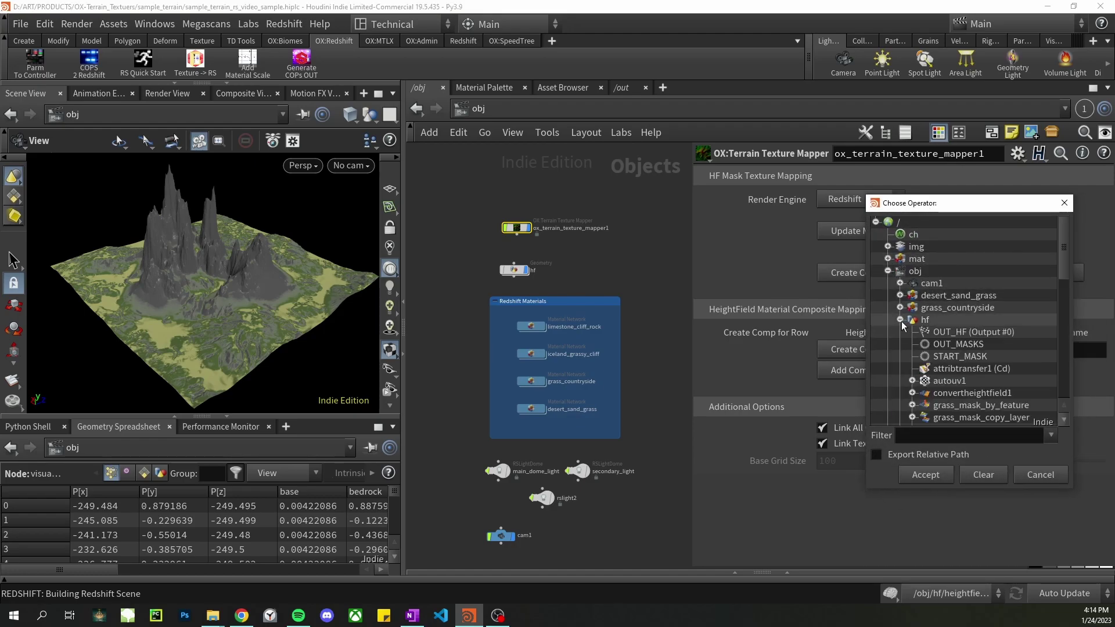
{"action": "left_click", "coordinate": [961, 346]}
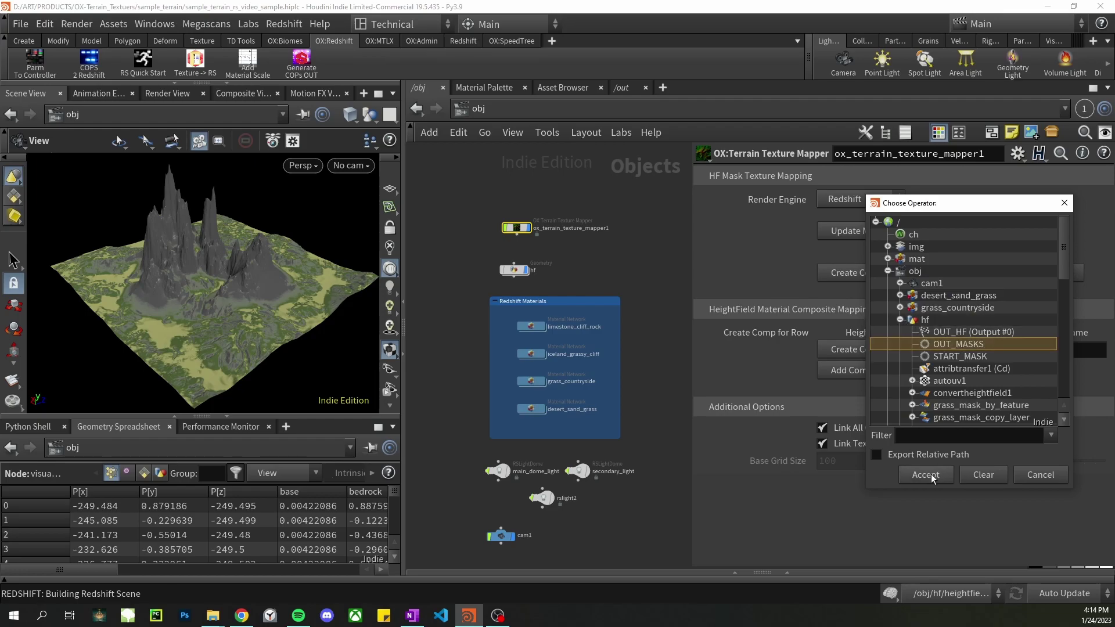
{"action": "double_click", "coordinate": [964, 344]}
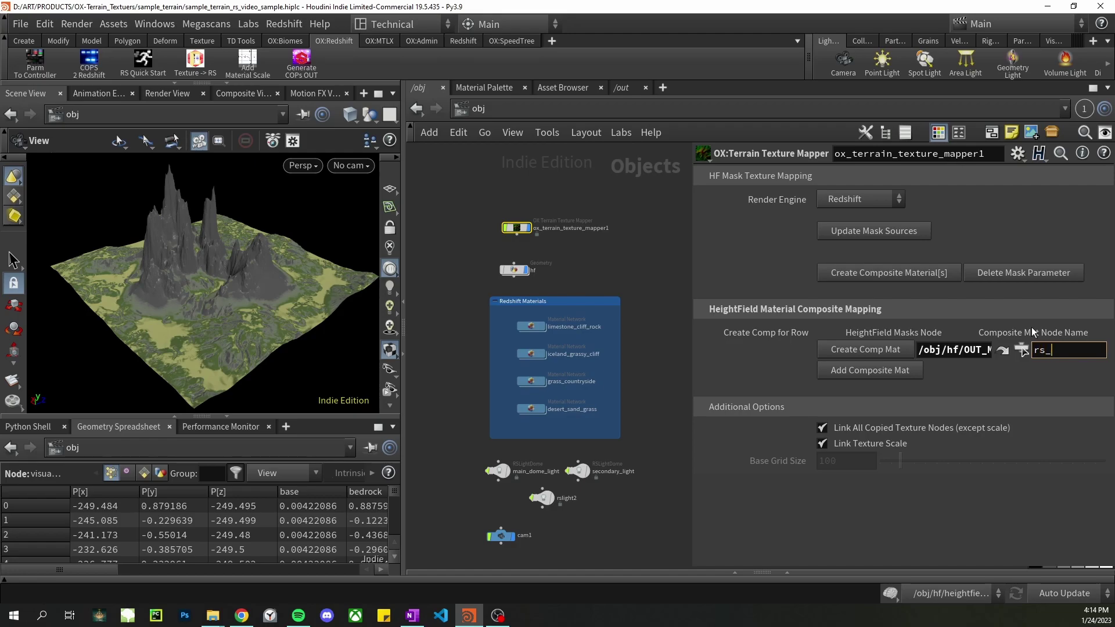
{"action": "type", "text": "rs_comp_mat"}
{"action": "key", "text": "Return"}
Load the masks; map limestone_cliff_rock→rock_mask, iceland_grassy_cliff→debris, grass_countryside→grass_mask, desert_sand_grass→sand_mask
{"action": "left_click", "coordinate": [912, 231]}
{"action": "left_click", "coordinate": [872, 231]}
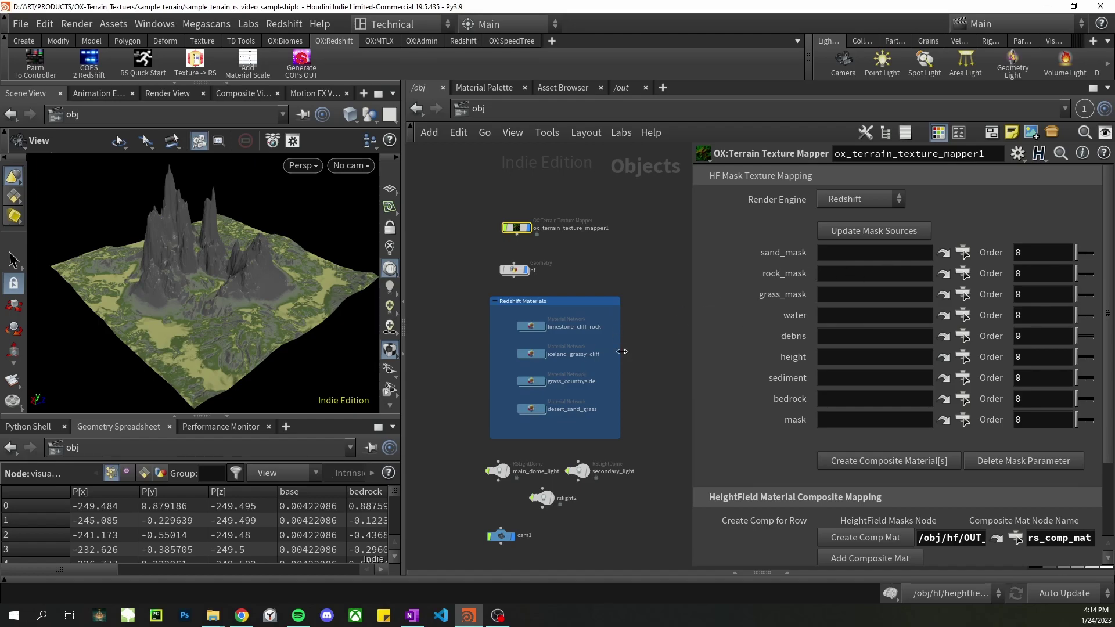
{"action": "left_click_drag", "start_coordinate": [531, 326], "coordinate": [764, 315]}
{"action": "left_click_drag", "start_coordinate": [842, 271], "coordinate": [841, 272]}
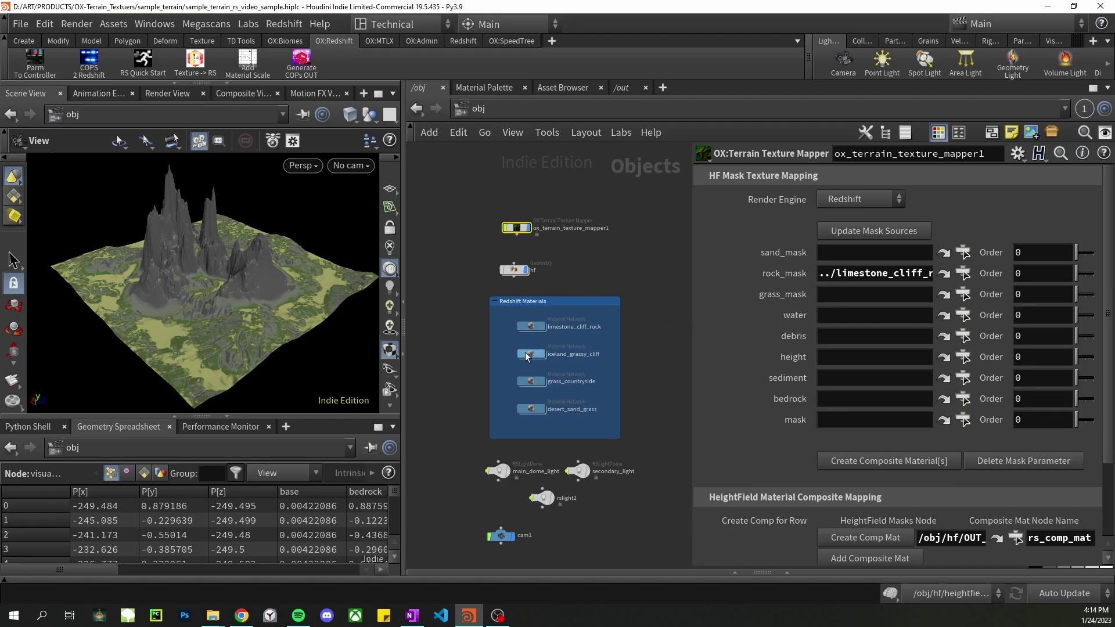
{"action": "left_click_drag", "start_coordinate": [529, 355], "coordinate": [836, 336]}
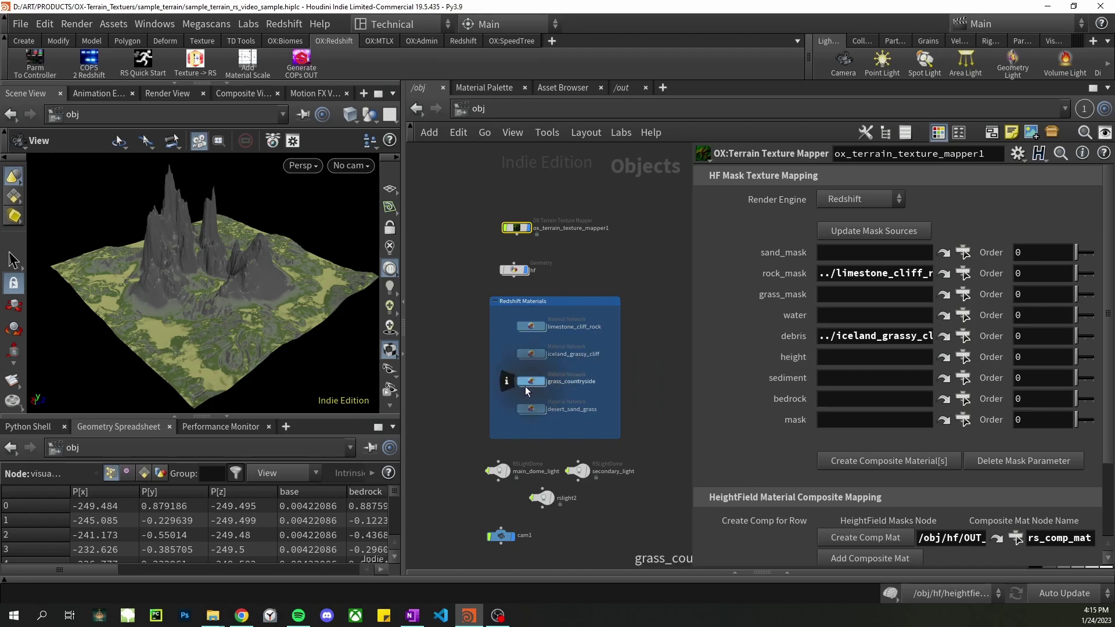
{"action": "left_click_drag", "start_coordinate": [525, 386], "coordinate": [752, 375]}
{"action": "left_click_drag", "start_coordinate": [839, 299], "coordinate": [838, 295]}
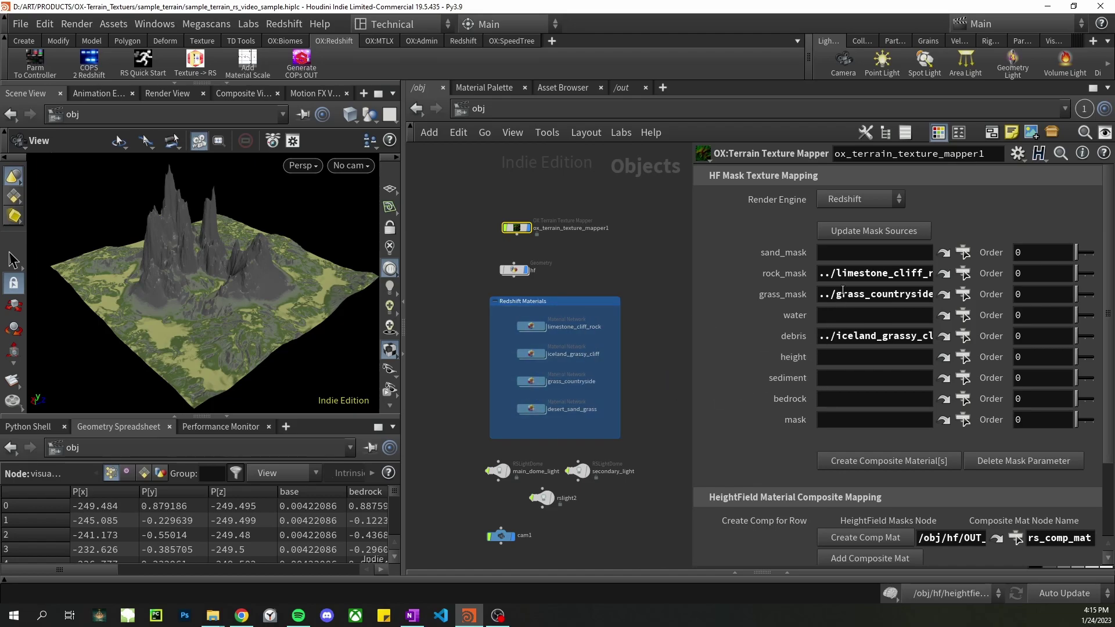
{"action": "left_click_drag", "start_coordinate": [713, 383], "coordinate": [859, 252]}
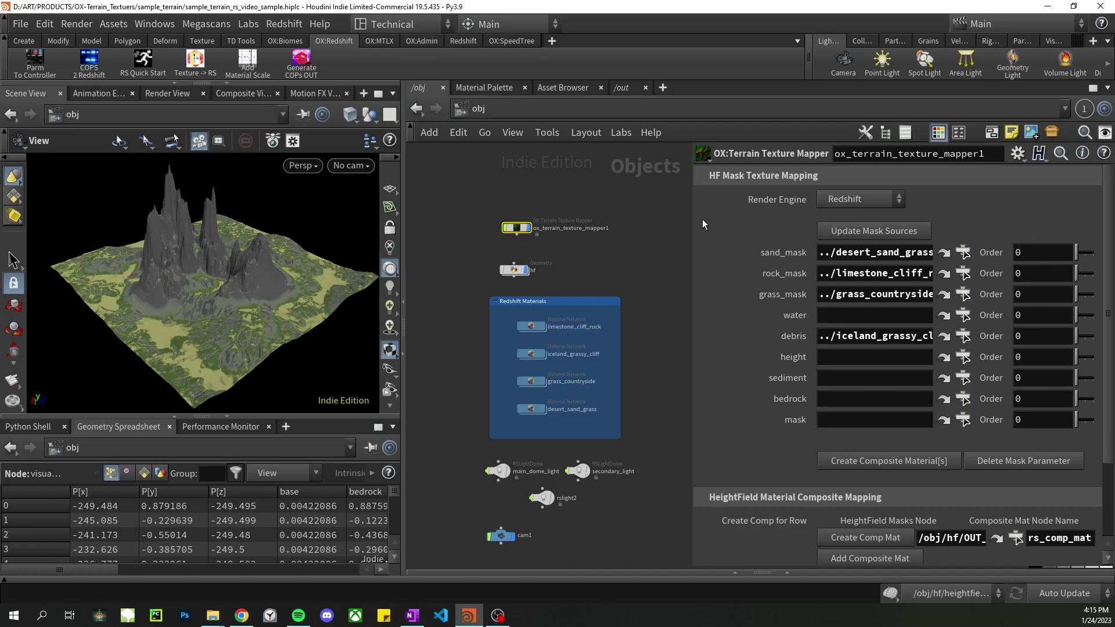
Set mask orders to sand_mask 2, rock_mask 7 and grass_mask 4
{"action": "left_click_drag", "start_coordinate": [693, 213], "coordinate": [561, 228]}
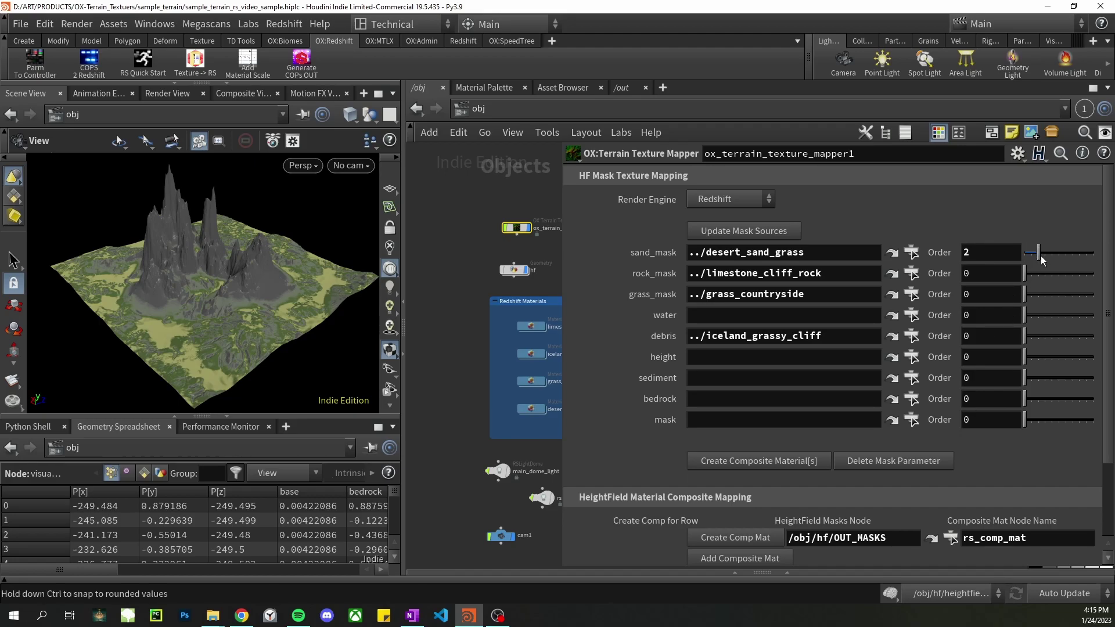
{"action": "left_click", "coordinate": [1073, 275]}
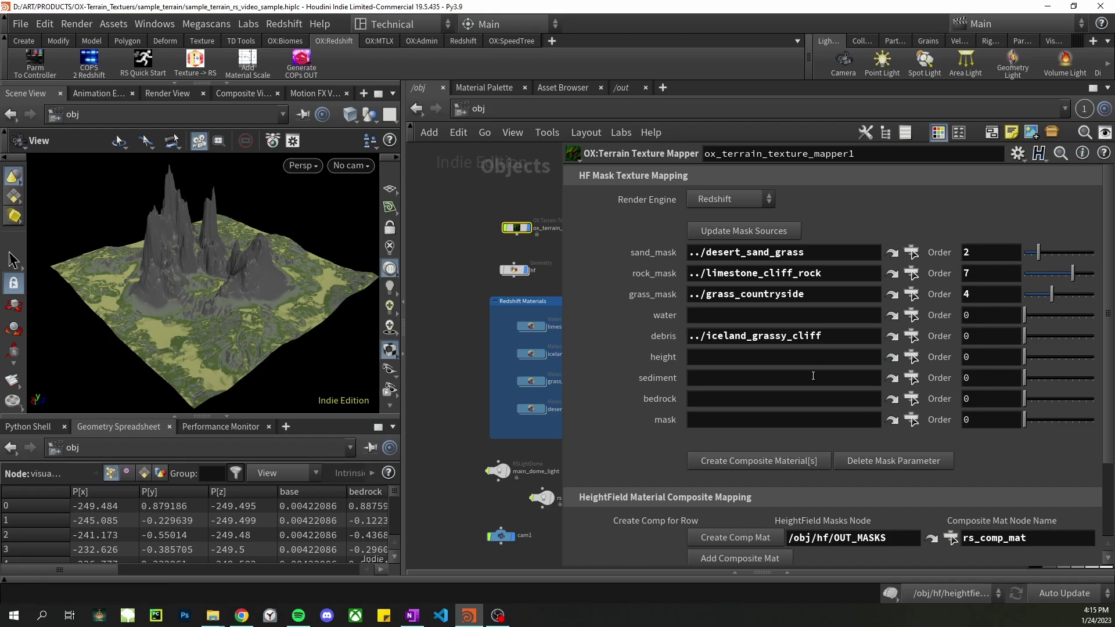
Create the rs_comp_mat composite material and move it beneath the texture mapper
{"action": "left_click_drag", "start_coordinate": [560, 194], "coordinate": [772, 193]}
{"action": "left_click", "coordinate": [917, 533]}
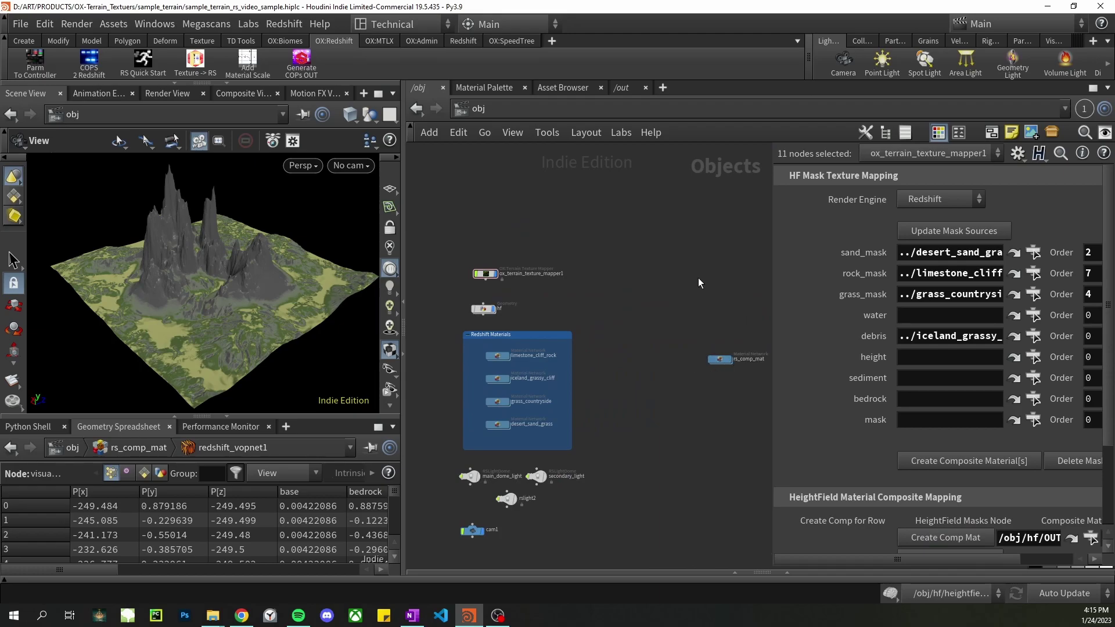
{"action": "left_click_drag", "start_coordinate": [726, 358], "coordinate": [486, 289]}
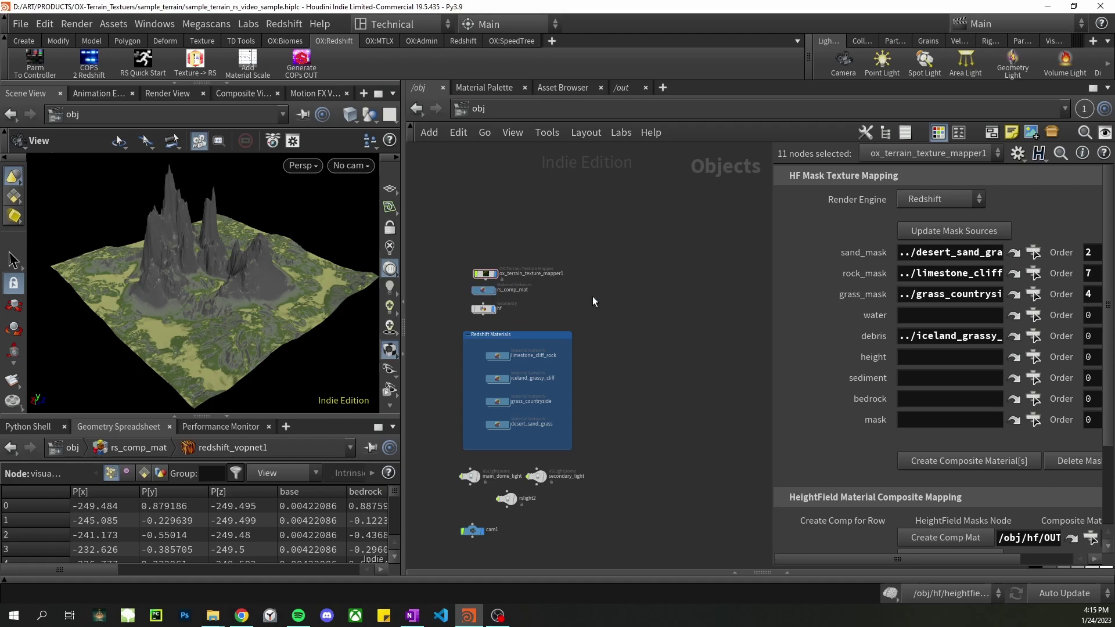
{"action": "mouse_move", "coordinate": [483, 295]}
Reselect ox_terrain_texture_mapper1 and widen its parameter pane
{"action": "scroll", "coordinate": [939, 425], "scroll_direction": "down", "scroll_amount": 1}
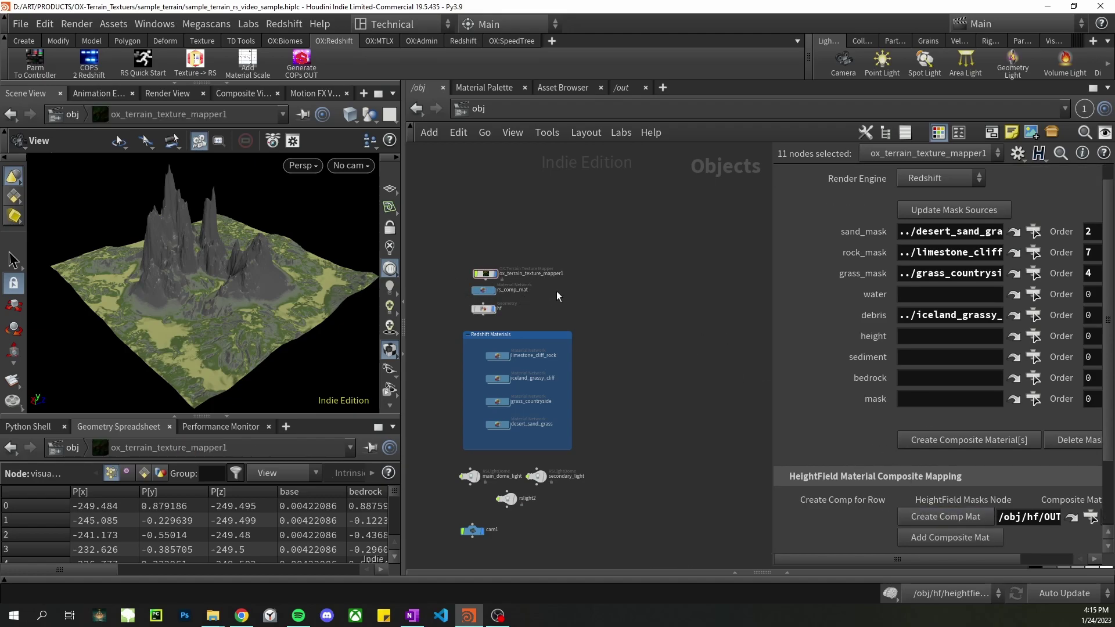
{"action": "left_click", "coordinate": [511, 291]}
{"action": "scroll", "coordinate": [508, 291], "scroll_direction": "up", "scroll_amount": 2}
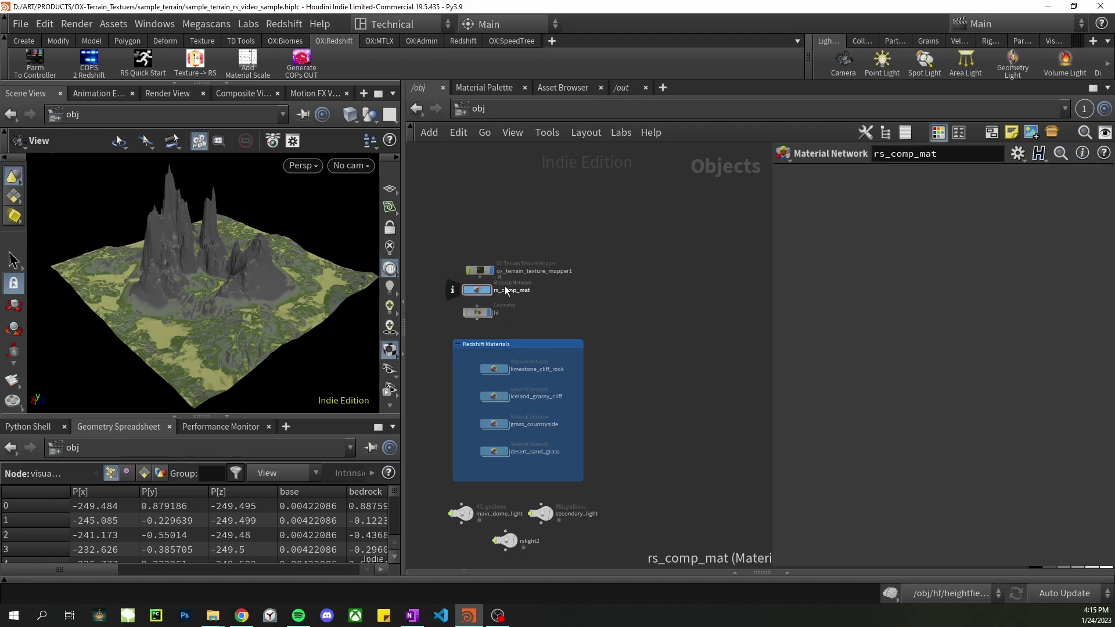
{"action": "left_click_drag", "start_coordinate": [612, 284], "coordinate": [482, 258]}
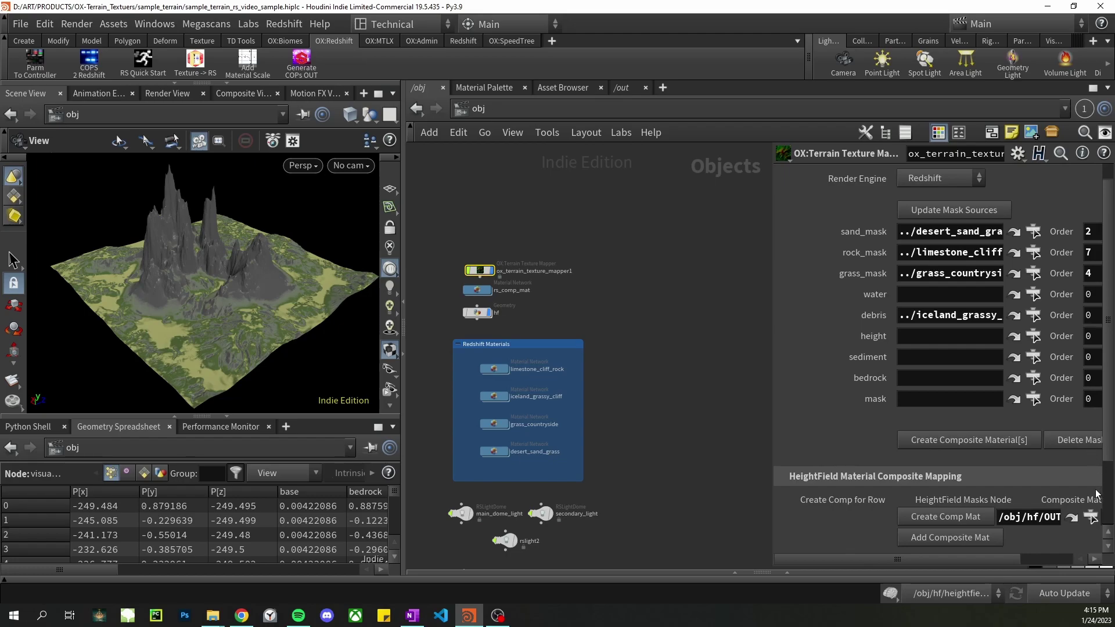
{"action": "left_click_drag", "start_coordinate": [770, 387], "coordinate": [705, 387]}
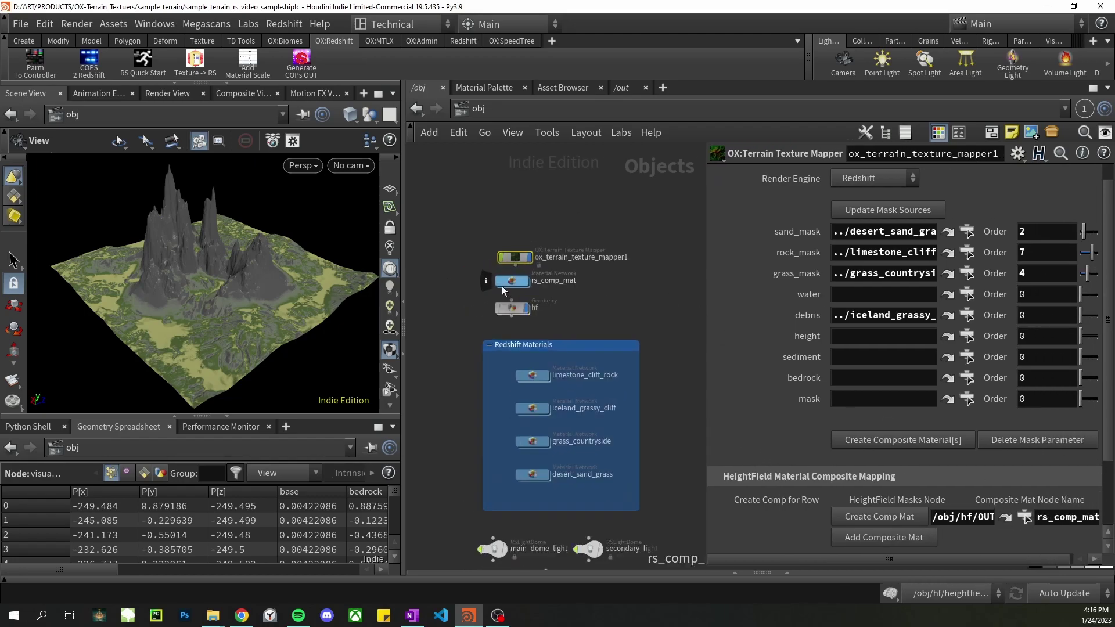
Enter rs_comp_mat's redshift_vopnet1 shader network and shift OUT_RS_MAT further right
{"action": "double_click", "coordinate": [514, 283]}
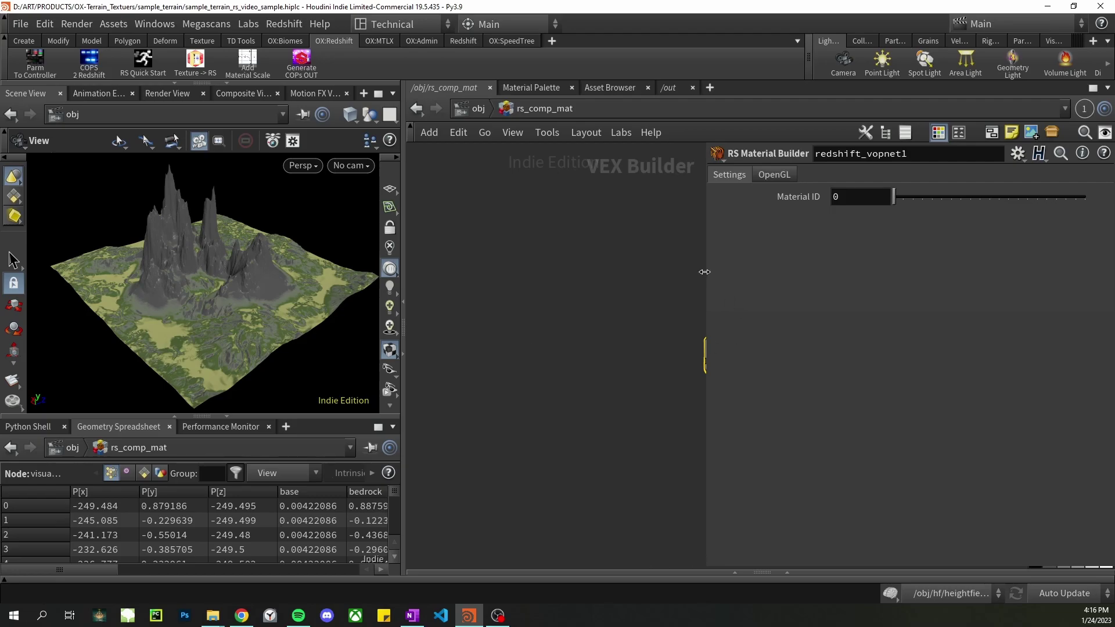
{"action": "double_click", "coordinate": [721, 352]}
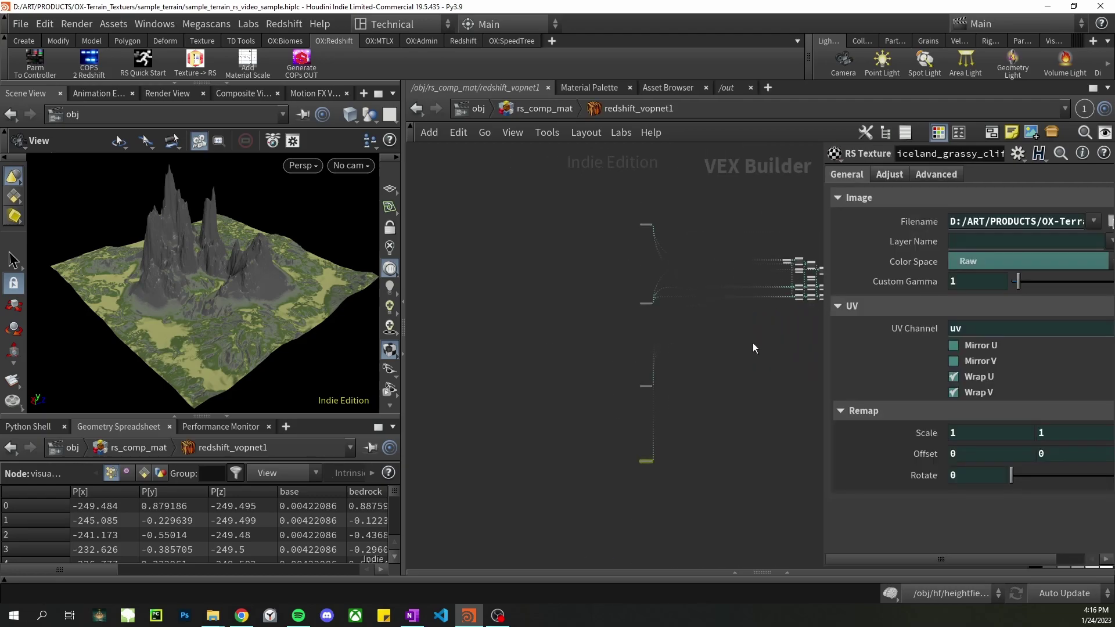
{"action": "left_click_drag", "start_coordinate": [555, 227], "coordinate": [647, 519]}
{"action": "scroll", "coordinate": [741, 380], "scroll_direction": "up", "scroll_amount": 5}
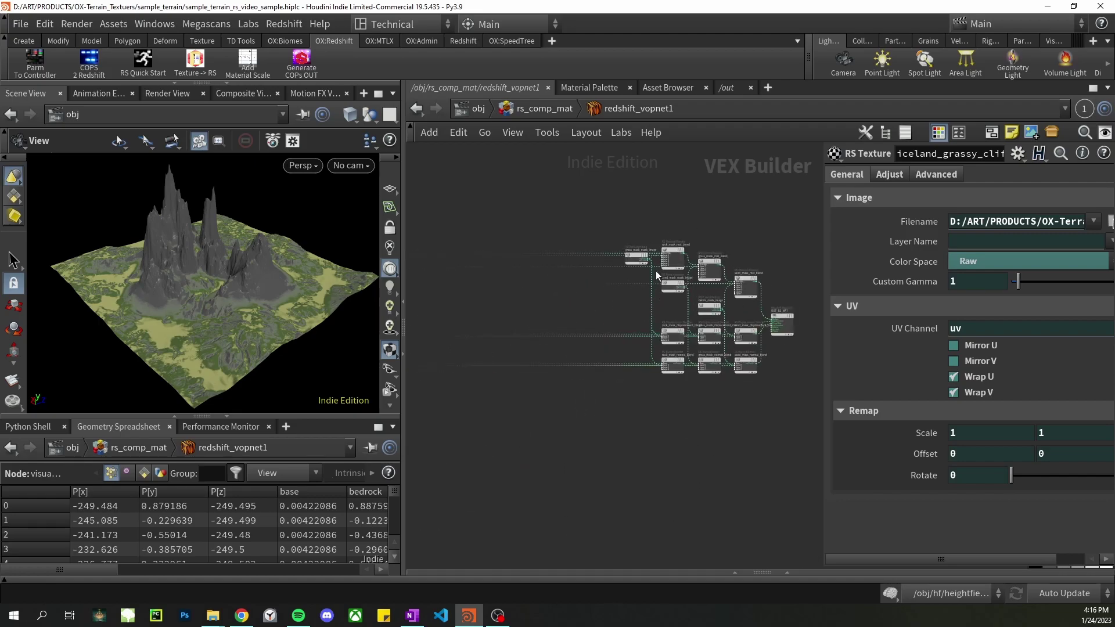
{"action": "left_click_drag", "start_coordinate": [784, 318], "coordinate": [796, 315]}
{"action": "scroll", "coordinate": [776, 290], "scroll_direction": "up", "scroll_amount": 3}
{"action": "mouse_move", "coordinate": [720, 249]}
{"action": "left_mouse_down"}
{"action": "mouse_move", "coordinate": [747, 243]}
{"action": "mouse_move", "coordinate": [737, 244]}
{"action": "left_mouse_up"}
{"action": "scroll", "coordinate": [710, 239], "scroll_direction": "up", "scroll_amount": 4}
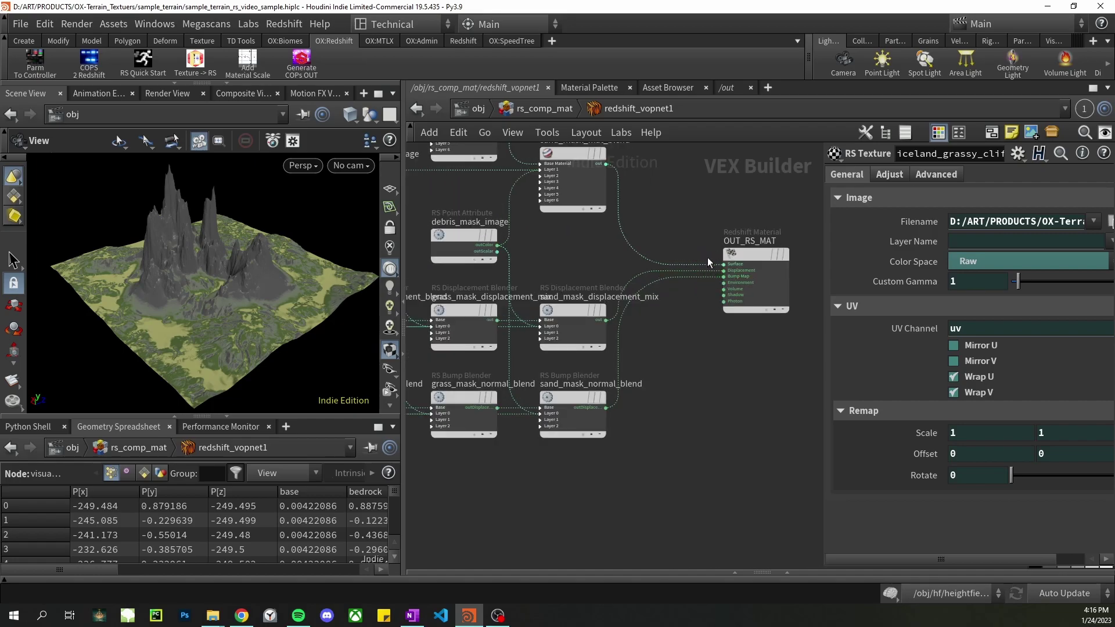
{"action": "scroll", "coordinate": [708, 260], "scroll_direction": "up", "scroll_amount": 2}
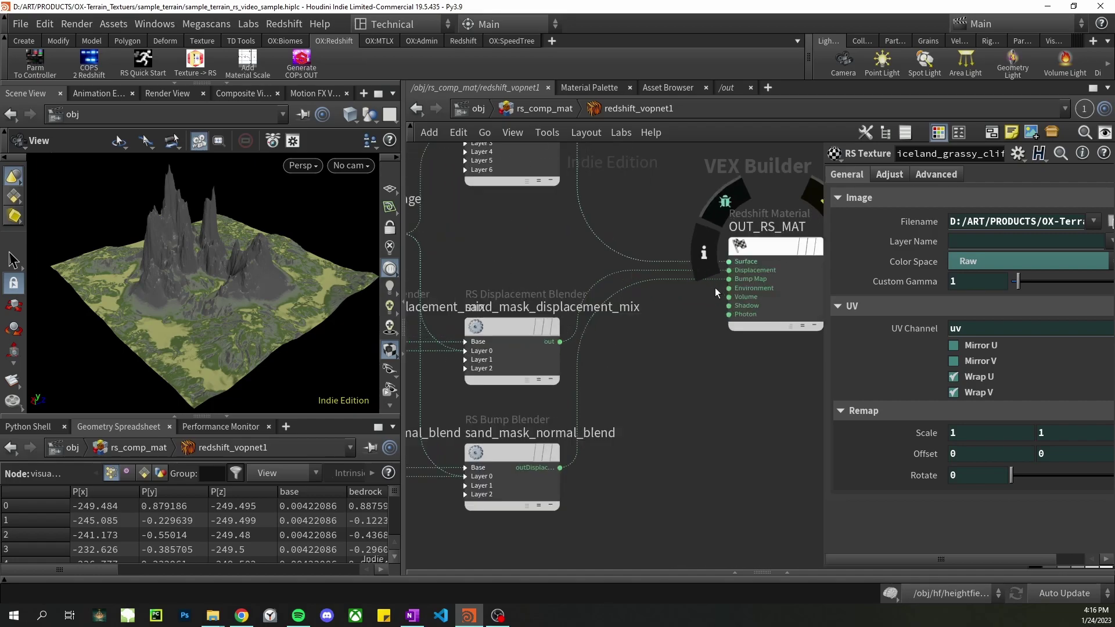
{"action": "scroll", "coordinate": [715, 288], "scroll_direction": "down", "scroll_amount": 6}
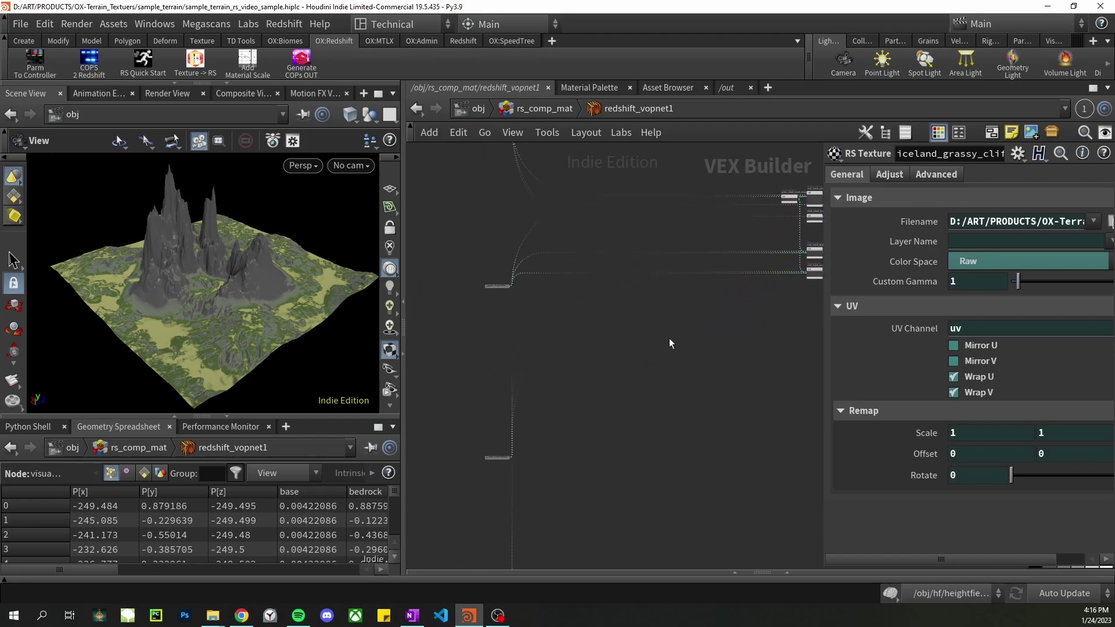
Expand the rock_mask network box, select the limestone_cliff_rock metallic texture, then return to /obj
{"action": "middle_click_drag", "start_coordinate": [594, 342], "coordinate": [534, 251]}
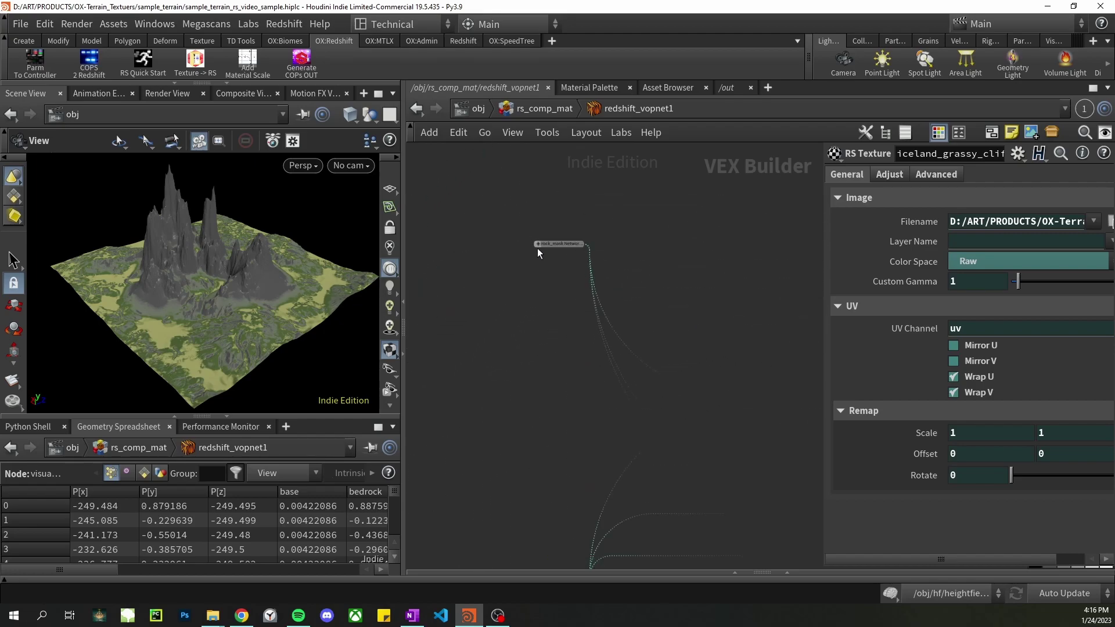
{"action": "left_click", "coordinate": [538, 244]}
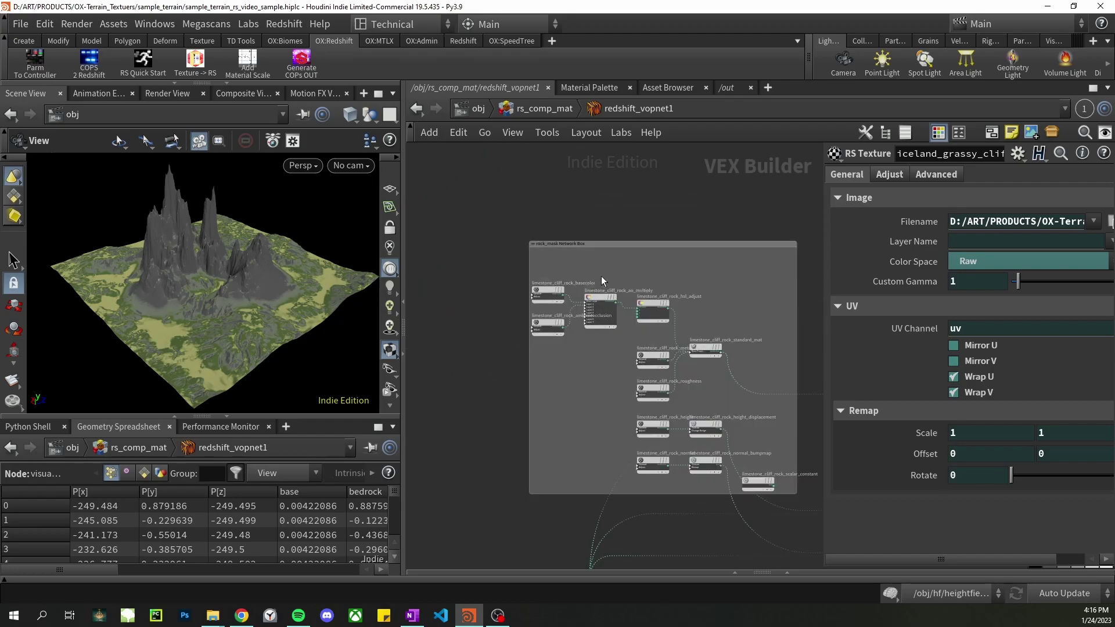
{"action": "middle_click_drag", "start_coordinate": [632, 352], "coordinate": [632, 296]}
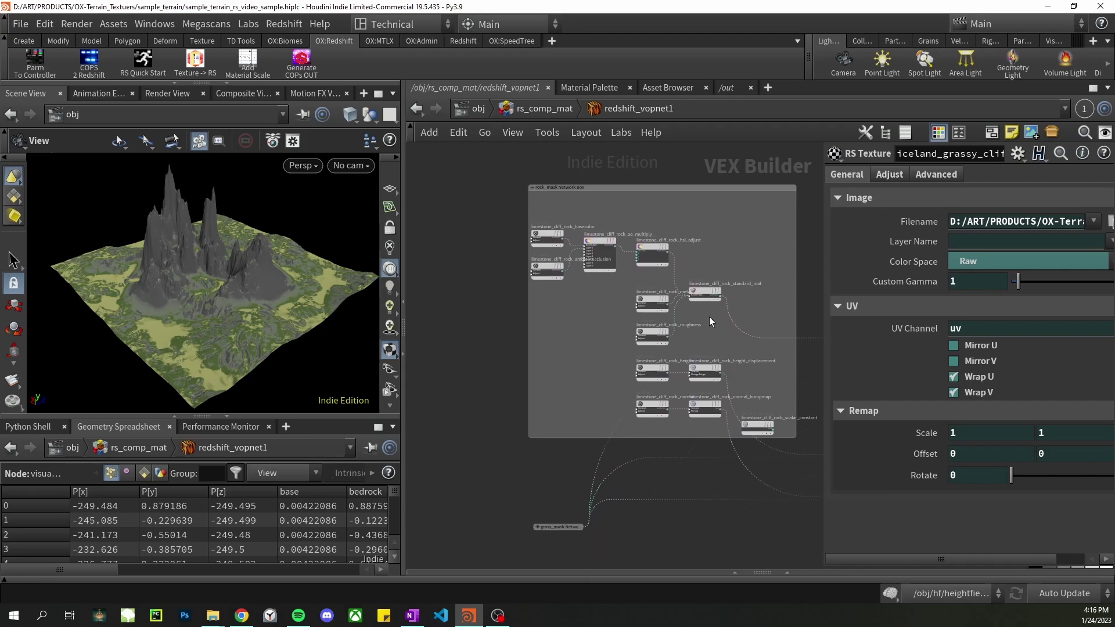
{"action": "left_click", "coordinate": [643, 302]}
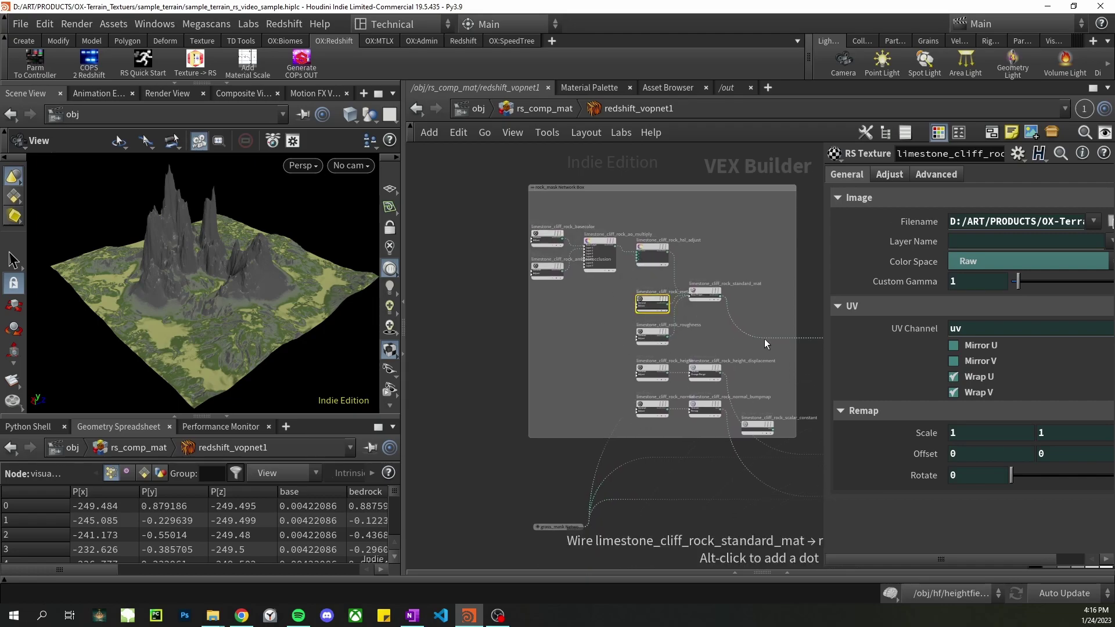
{"action": "scroll", "coordinate": [766, 360], "scroll_direction": "down", "scroll_amount": 2}
{"action": "middle_click_drag", "start_coordinate": [765, 360], "coordinate": [681, 298]}
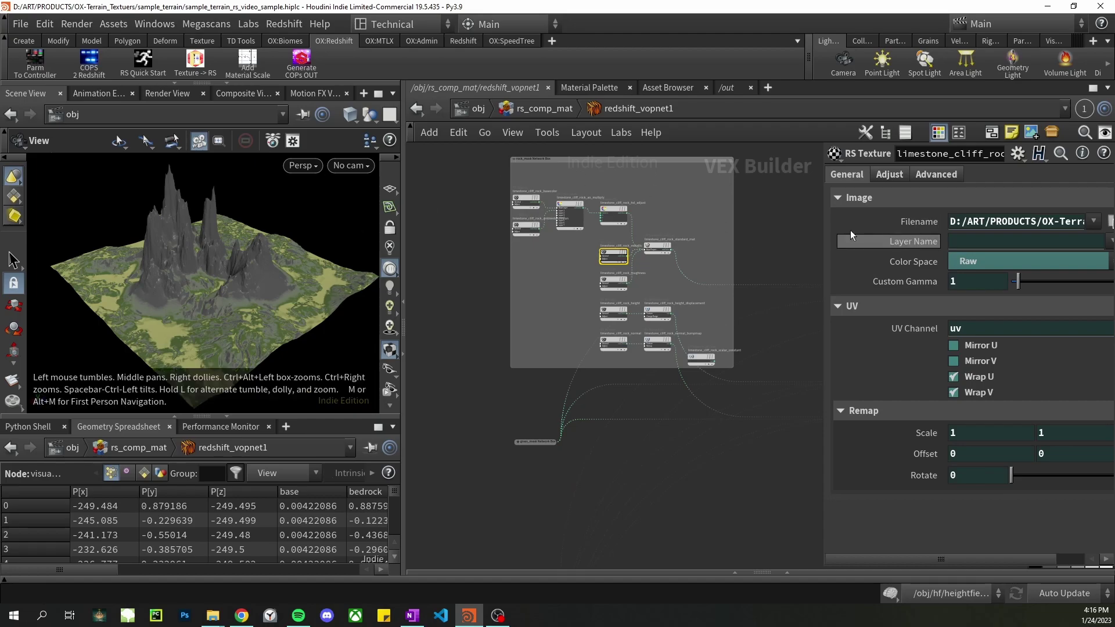
{"action": "left_click", "coordinate": [474, 110]}
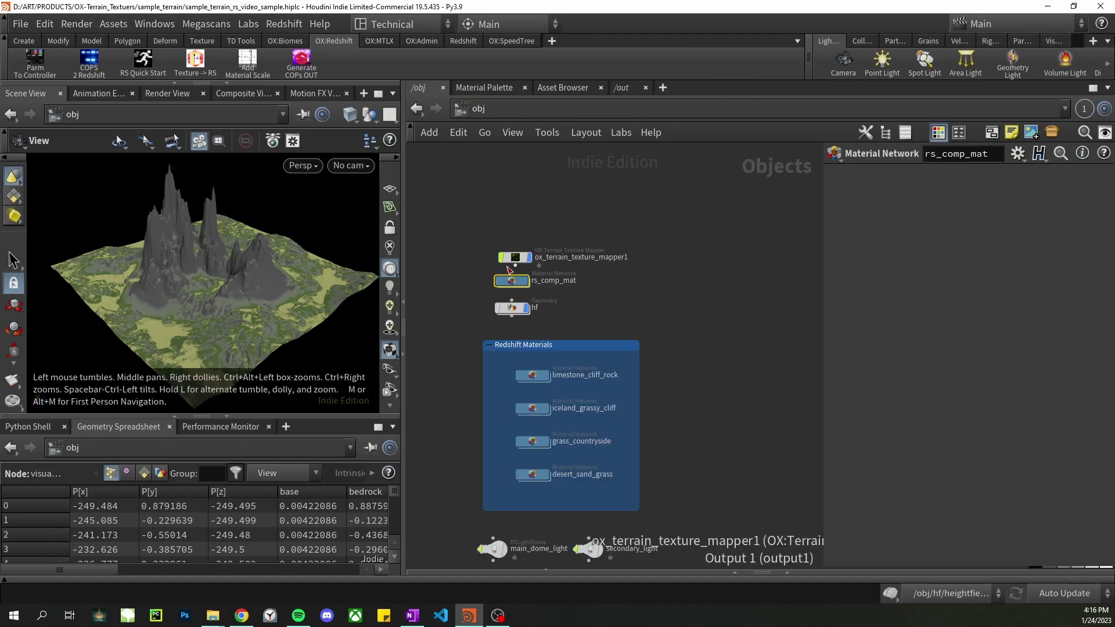
On ox_terrain_texture_mapper1, disable Link Texture Scale, keep Link All Copied Texture Nodes on, and set Base Grid Size 25
{"action": "left_click_drag", "start_coordinate": [536, 252], "coordinate": [537, 257]}
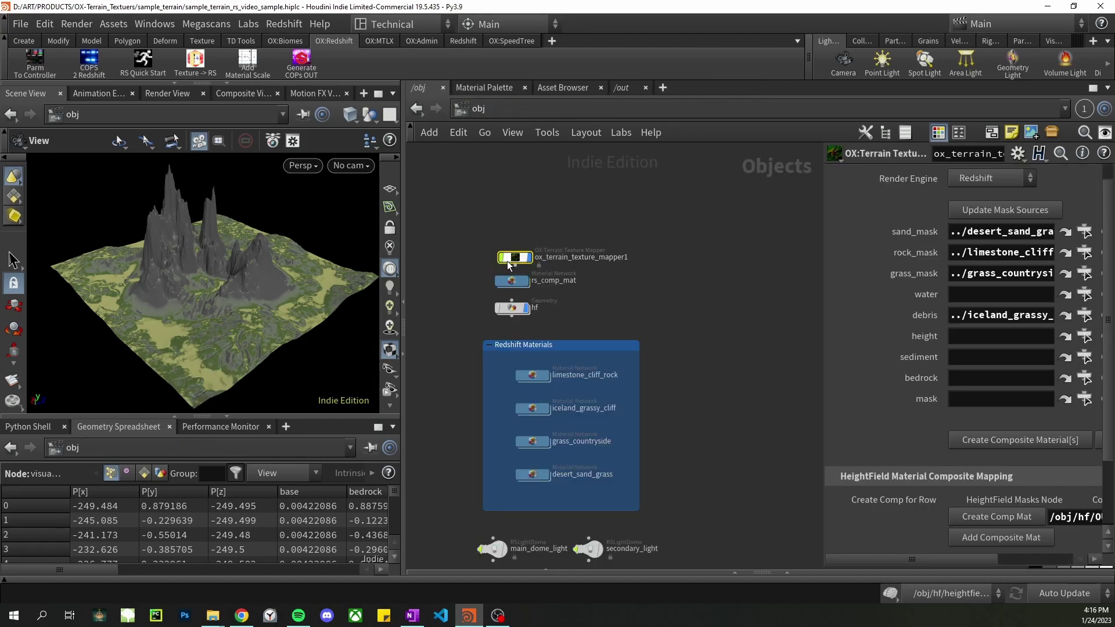
{"action": "scroll", "coordinate": [953, 326], "scroll_direction": "down", "scroll_amount": 5}
{"action": "scroll", "coordinate": [975, 348], "scroll_direction": "down", "scroll_amount": 1}
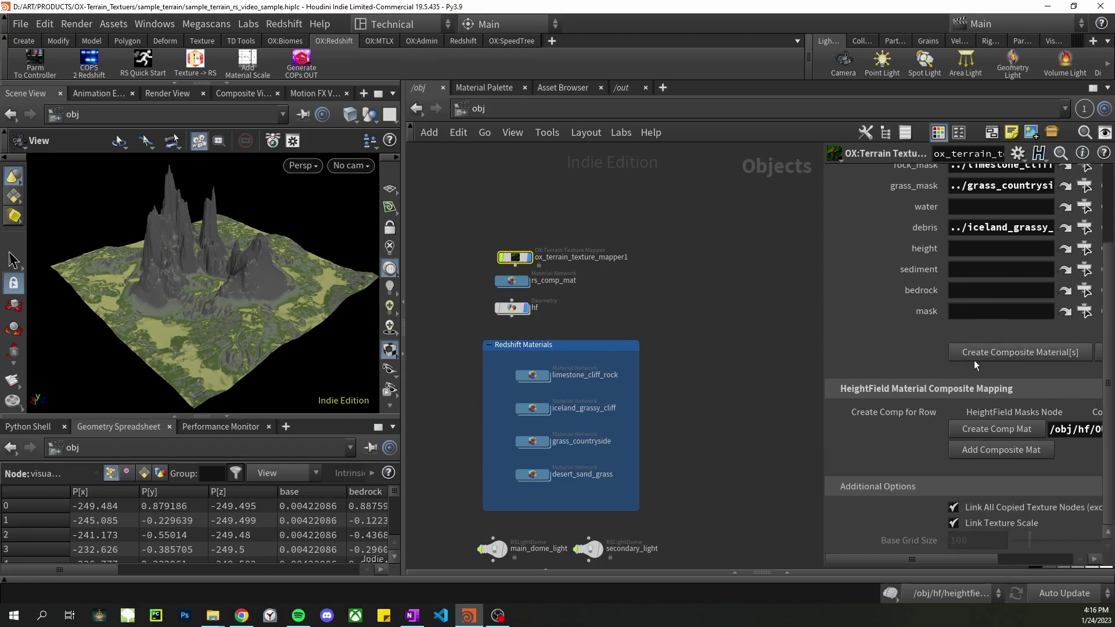
{"action": "left_click_drag", "start_coordinate": [825, 227], "coordinate": [667, 233]}
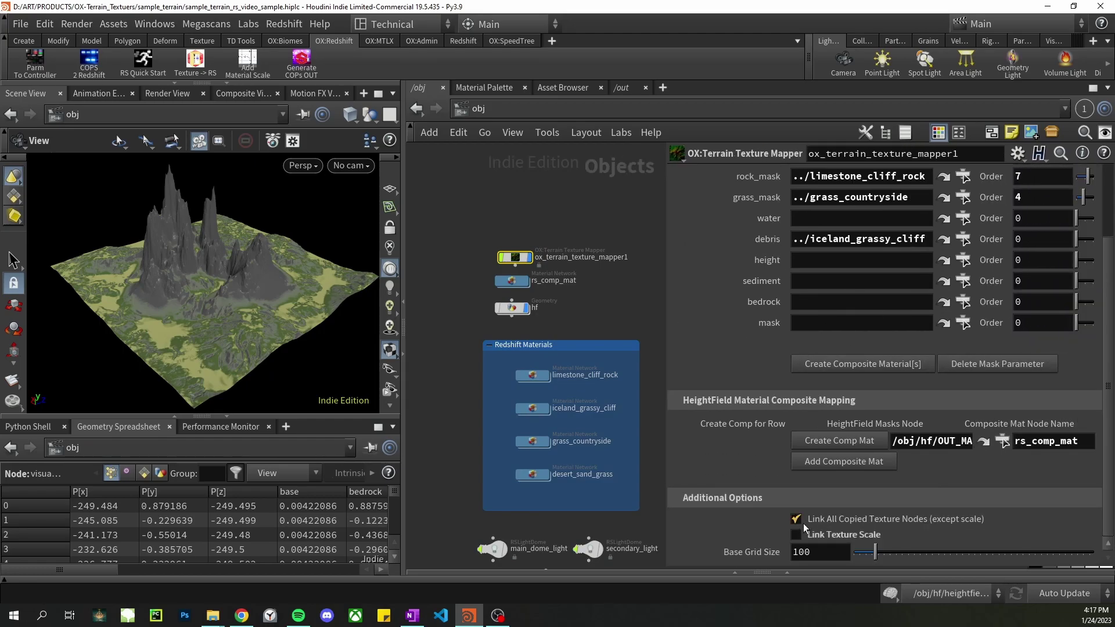
{"action": "left_click", "coordinate": [803, 528]}
{"action": "left_click", "coordinate": [797, 519]}
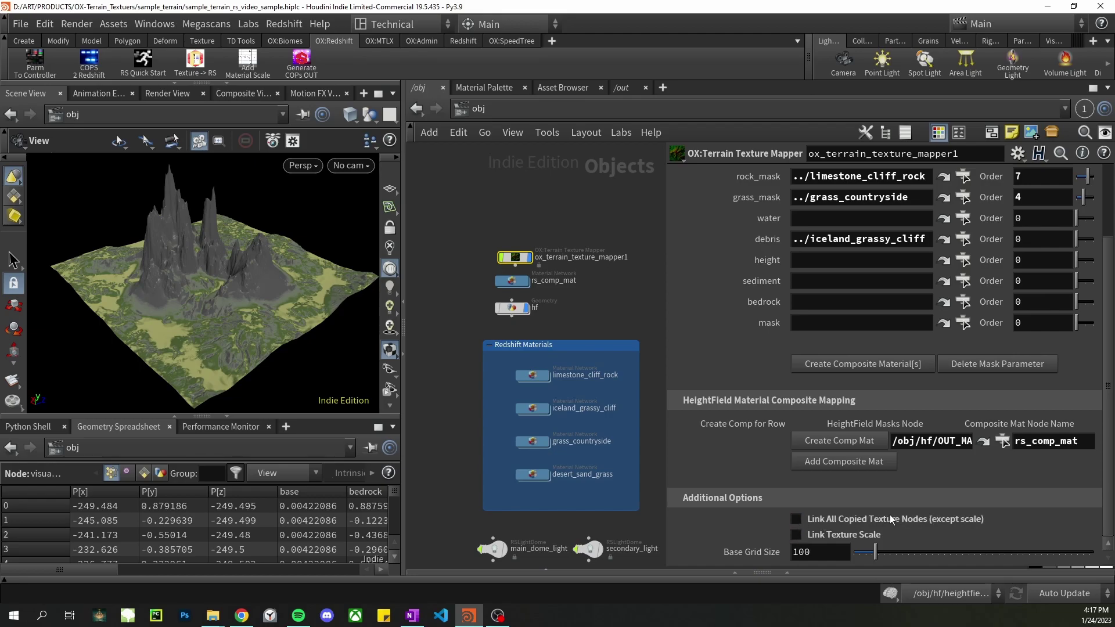
{"action": "left_click", "coordinate": [797, 520]}
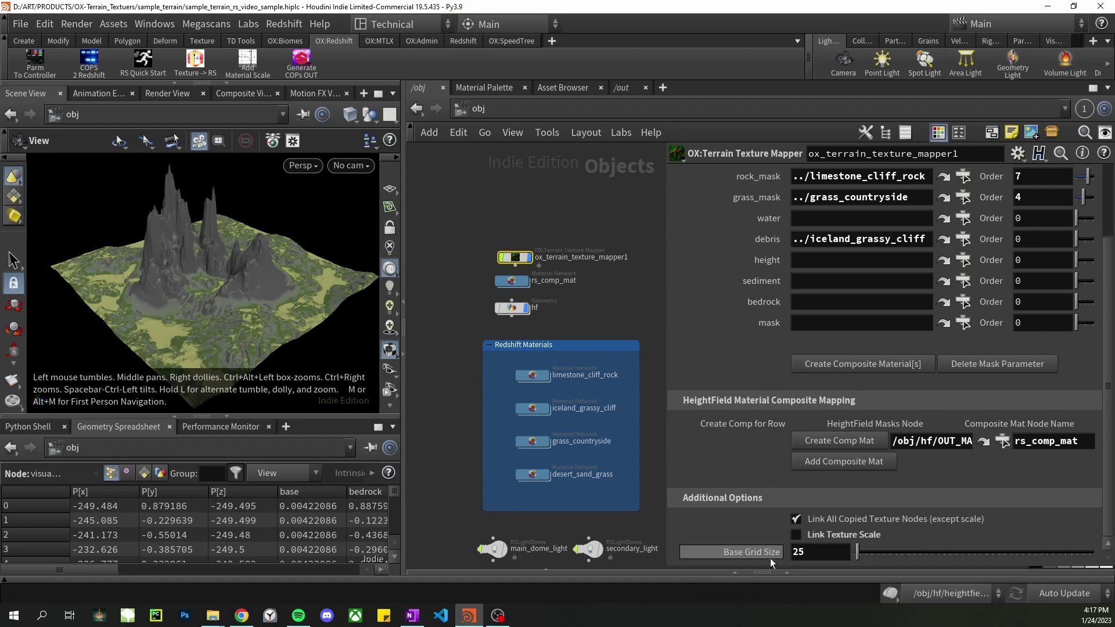
{"action": "left_click", "coordinate": [748, 556]}
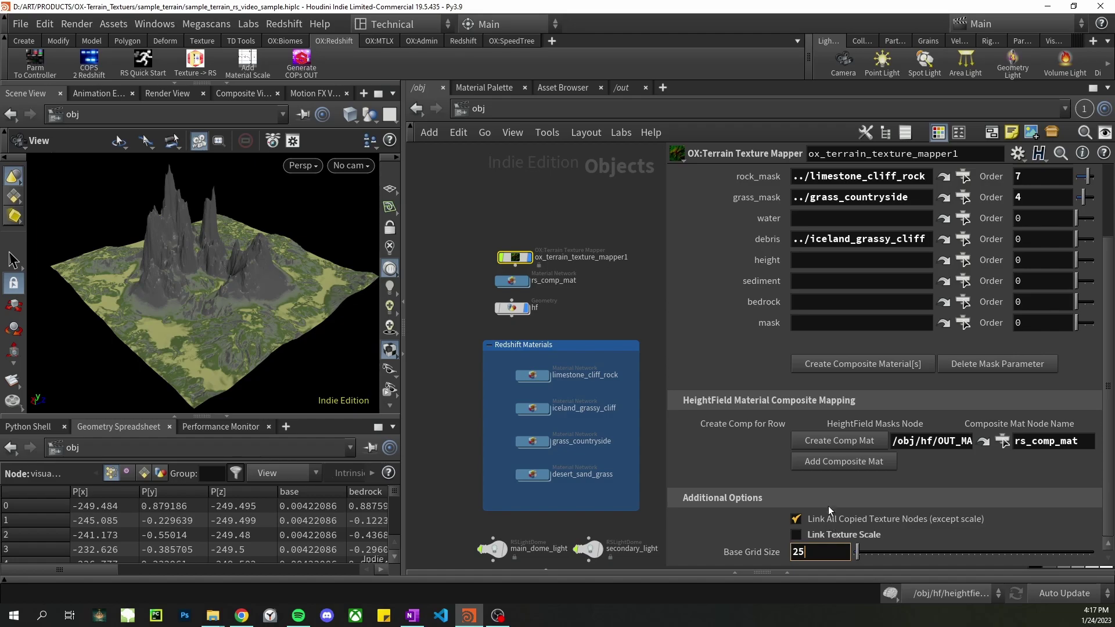
Rebuild the composite material and check grass_countryside_basecolor's Remap Scale of 20 by 20
{"action": "left_click", "coordinate": [849, 440]}
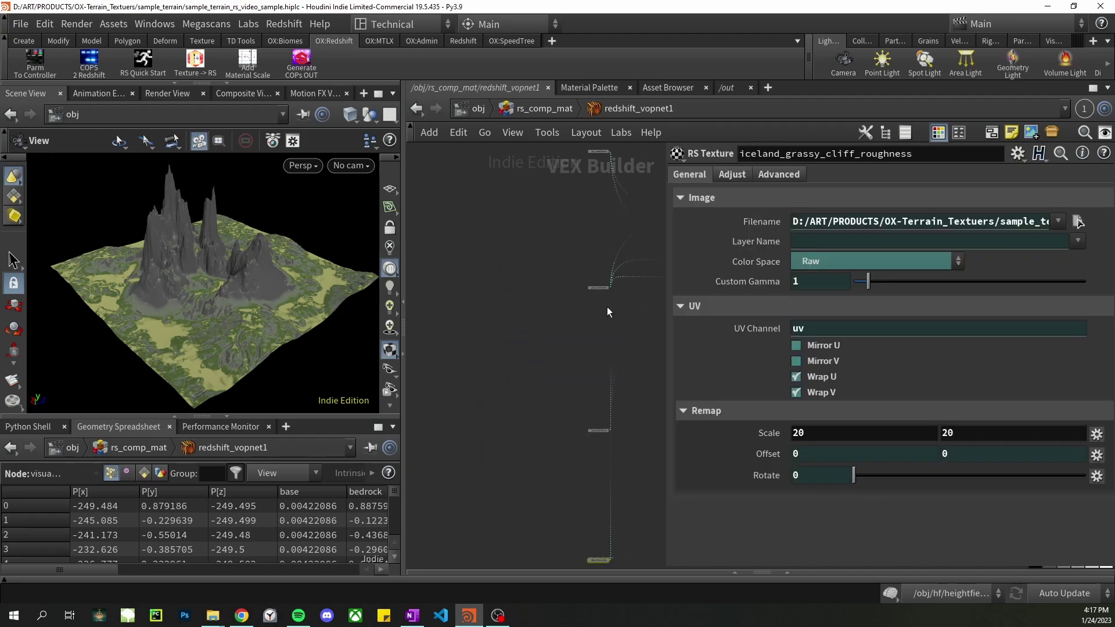
{"action": "scroll", "coordinate": [583, 290], "scroll_direction": "down", "scroll_amount": 5}
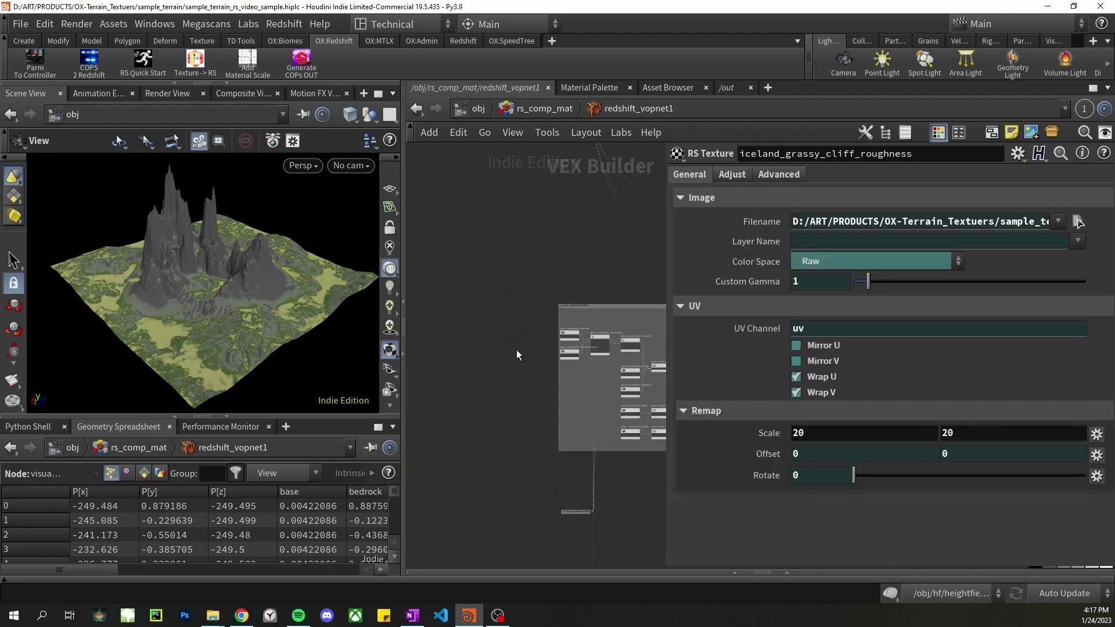
{"action": "scroll", "coordinate": [513, 305], "scroll_direction": "up", "scroll_amount": 3}
{"action": "left_click", "coordinate": [453, 309]}
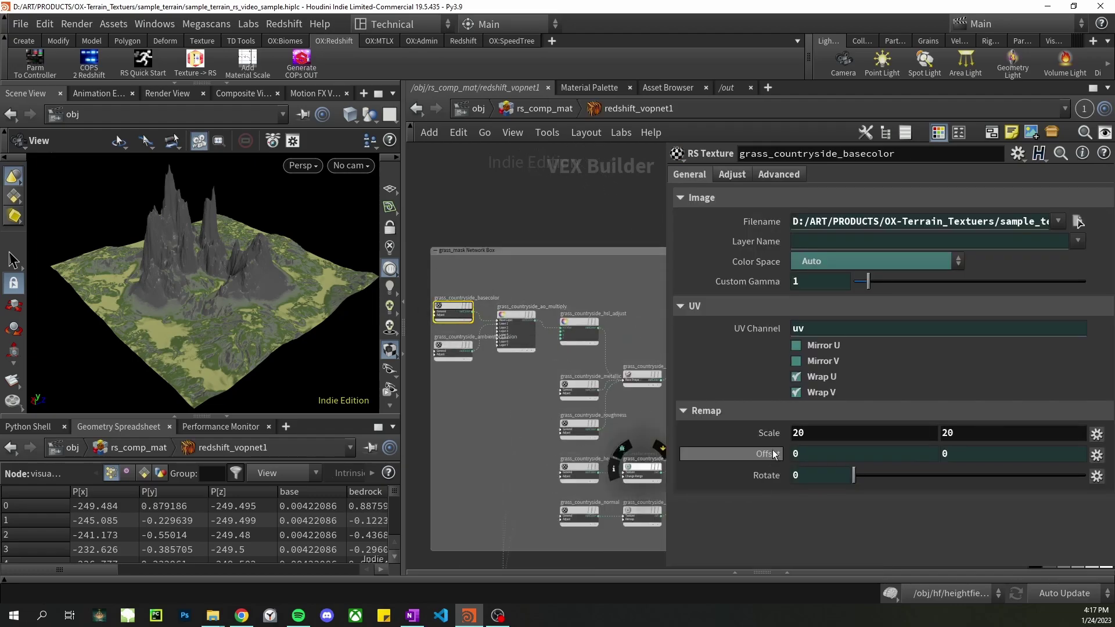
{"action": "double_click", "coordinate": [807, 435]}
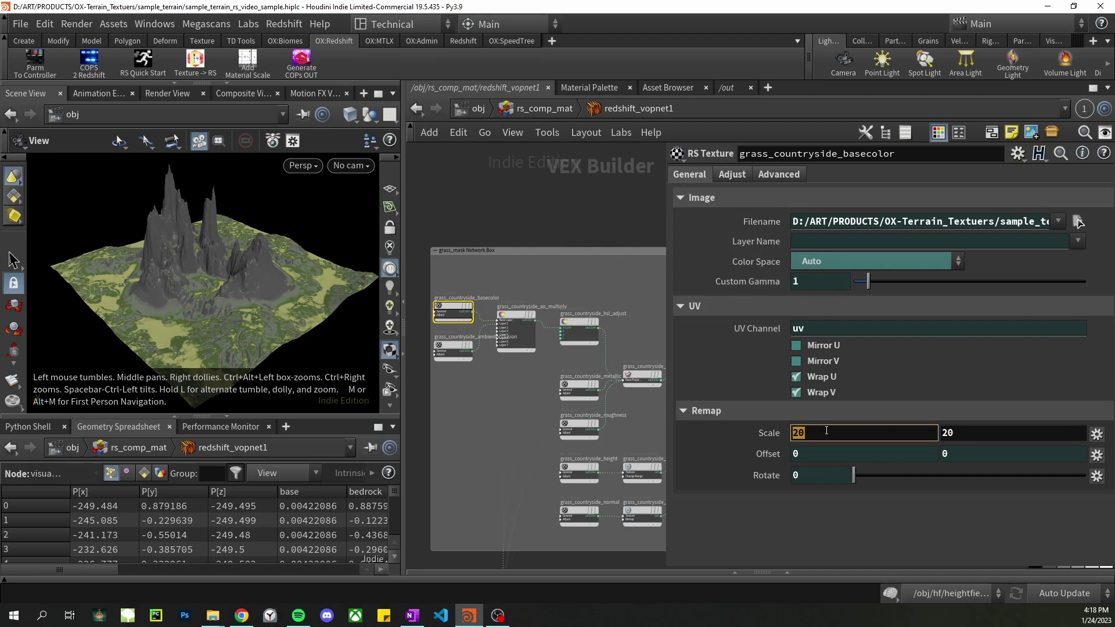
Assign /obj/rs_comp_mat/redshift_vopnet1 as the hf terrain's material on its Render tab
{"action": "left_click", "coordinate": [458, 106]}
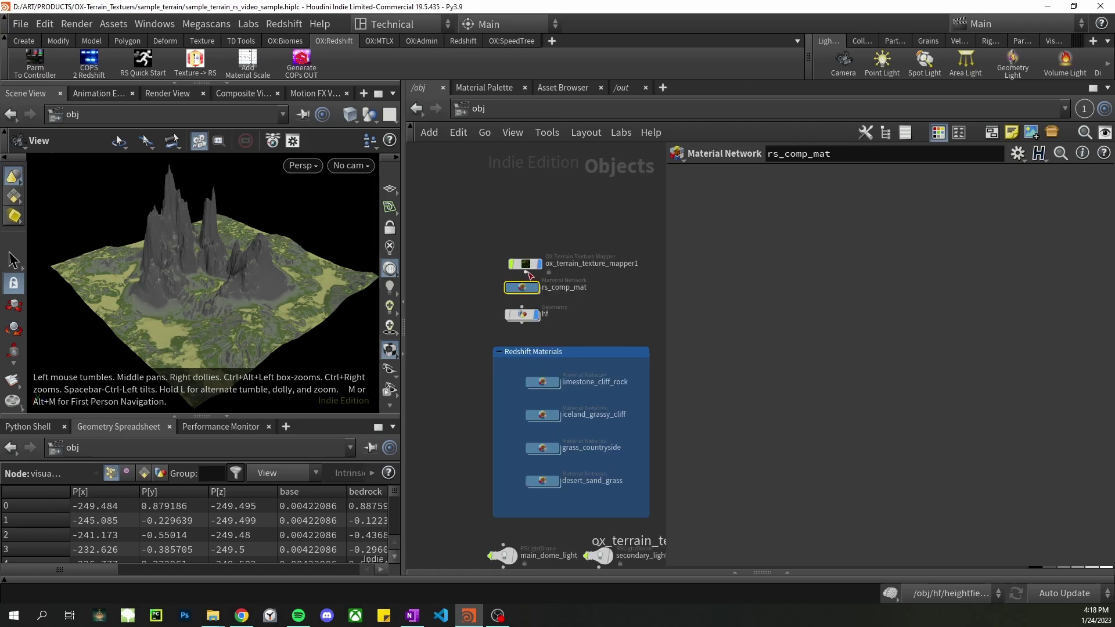
{"action": "left_click", "coordinate": [526, 265]}
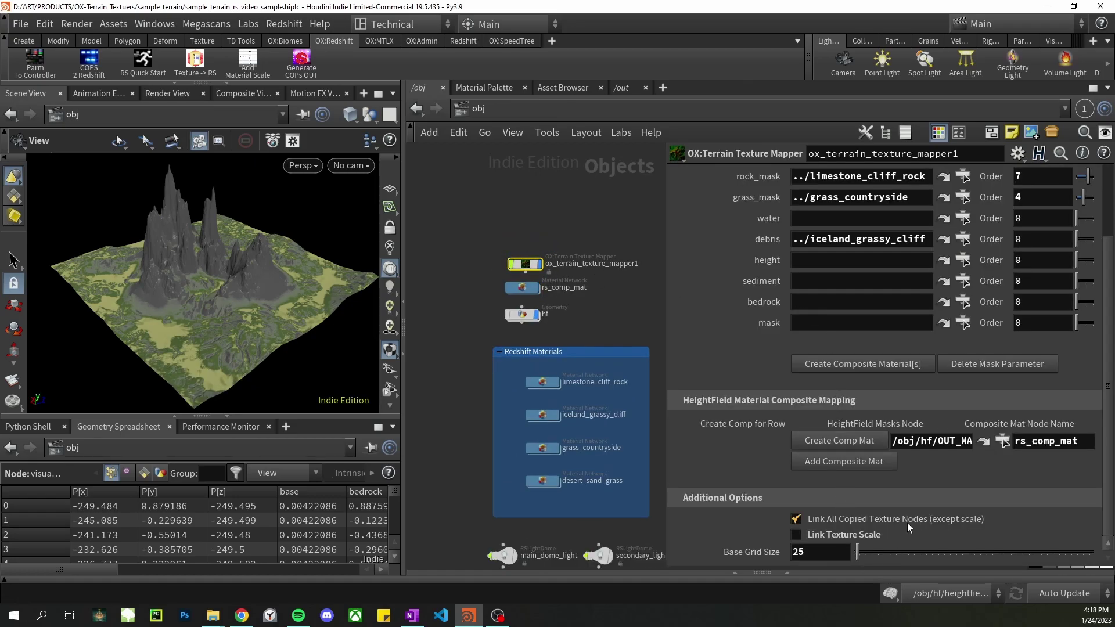
{"action": "key", "text": "h"}
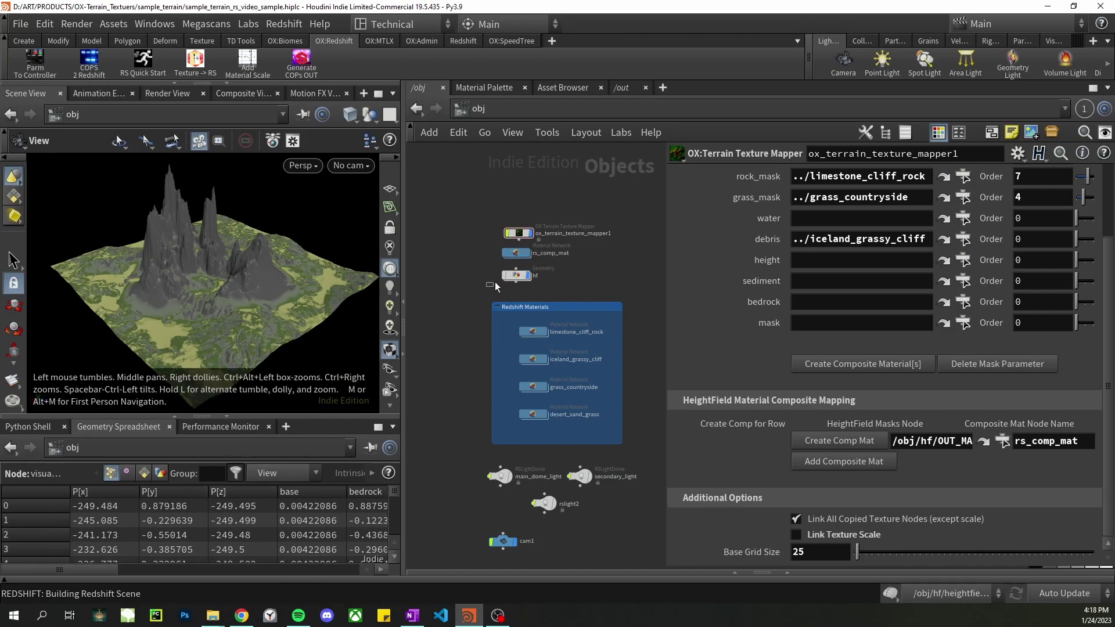
{"action": "left_click", "coordinate": [516, 276]}
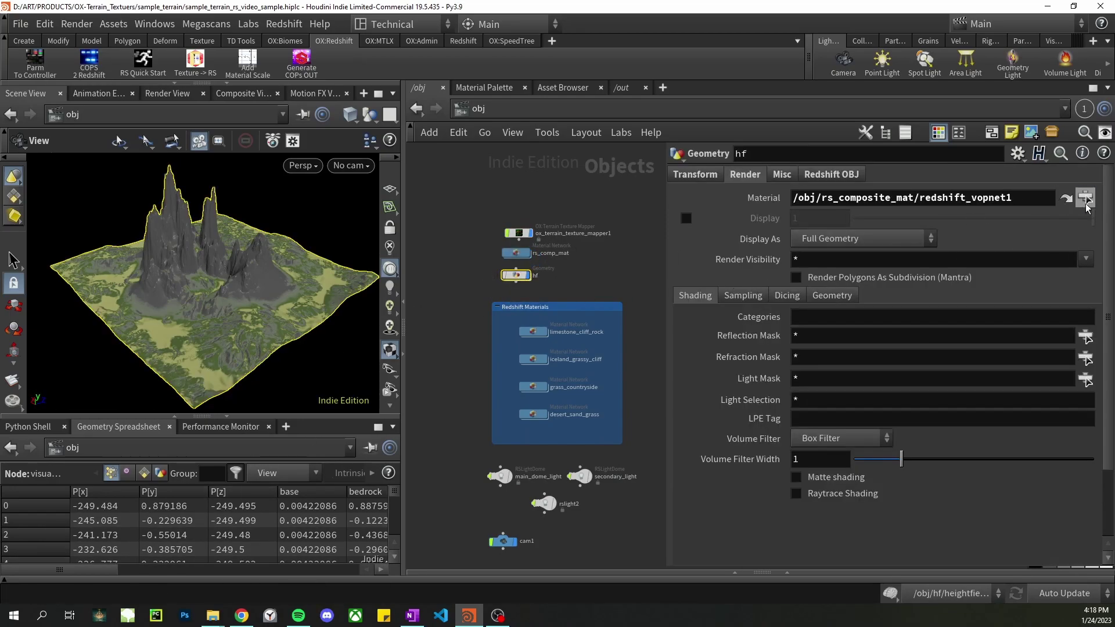
{"action": "left_click", "coordinate": [1086, 201]}
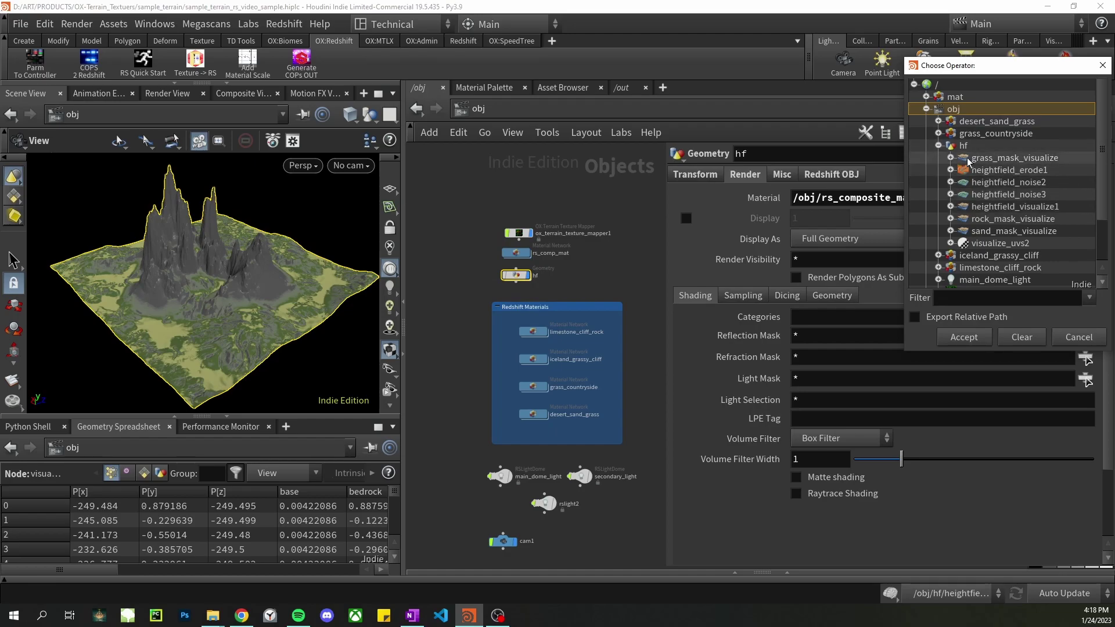
{"action": "left_click", "coordinate": [938, 145]}
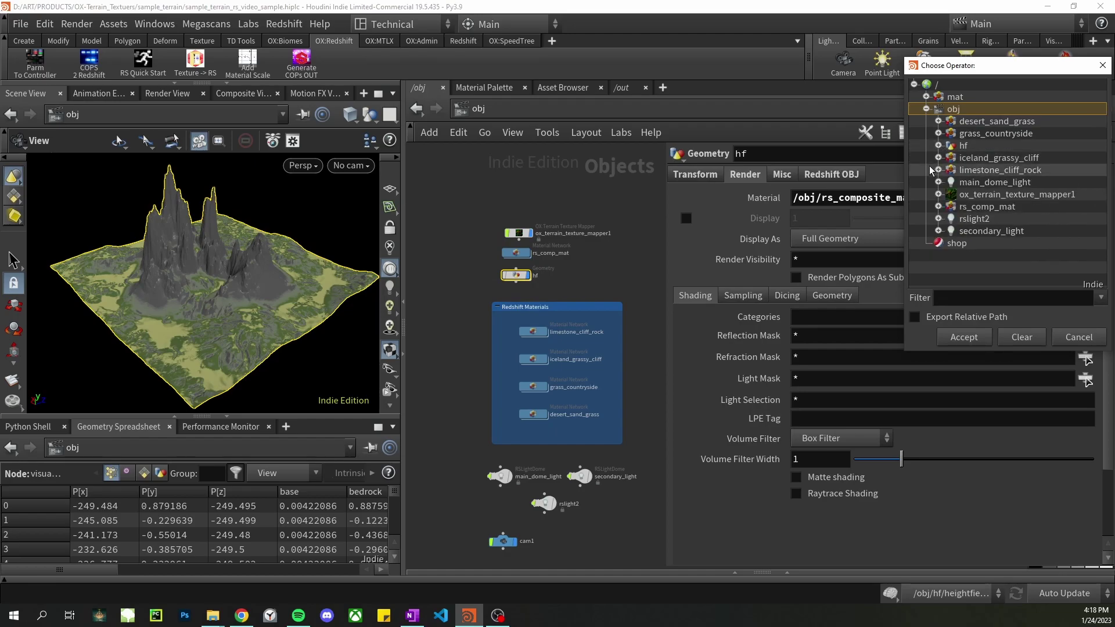
{"action": "left_click", "coordinate": [938, 206]}
{"action": "double_click", "coordinate": [1006, 219]}
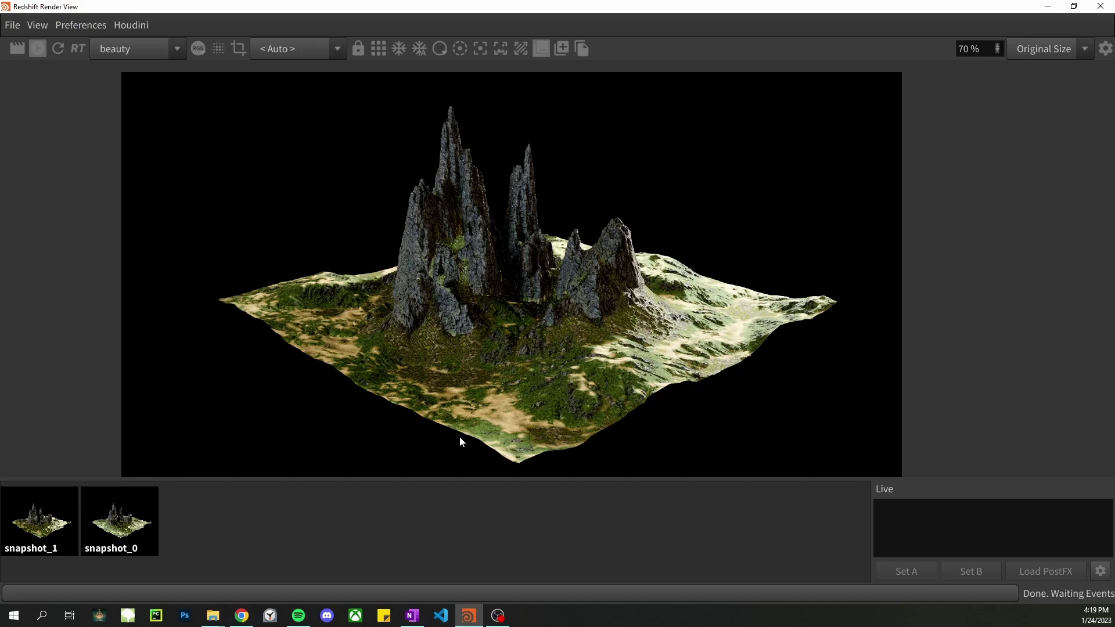
Go inside limestone_cliff_rock's shader network and bring the displacement and bump nodes into view
{"action": "left_click", "coordinate": [1048, 6]}
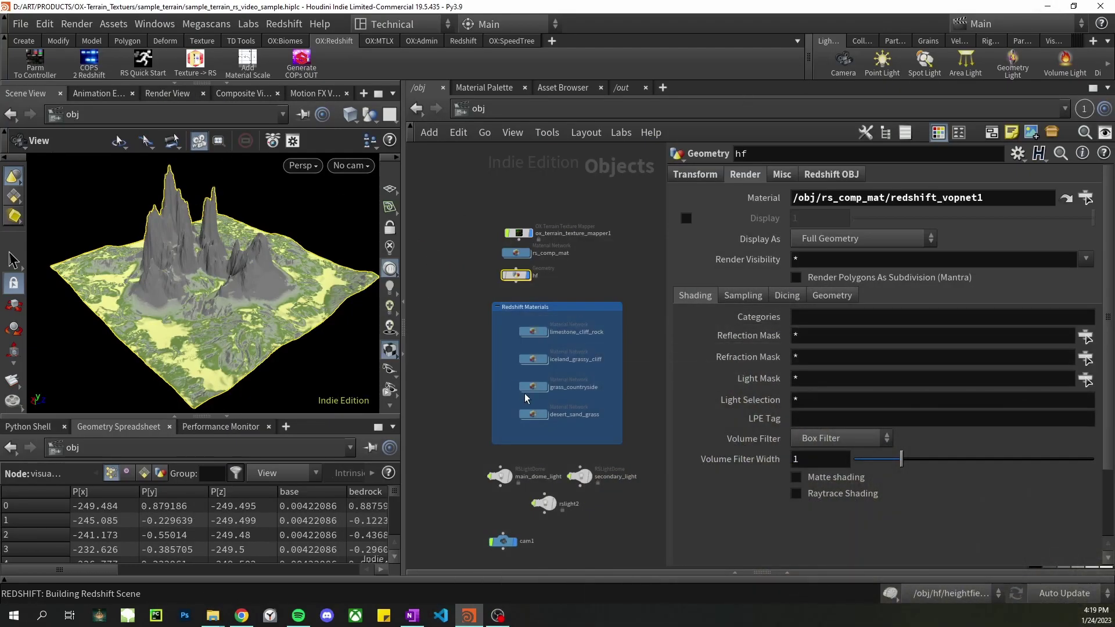
{"action": "double_click", "coordinate": [540, 334]}
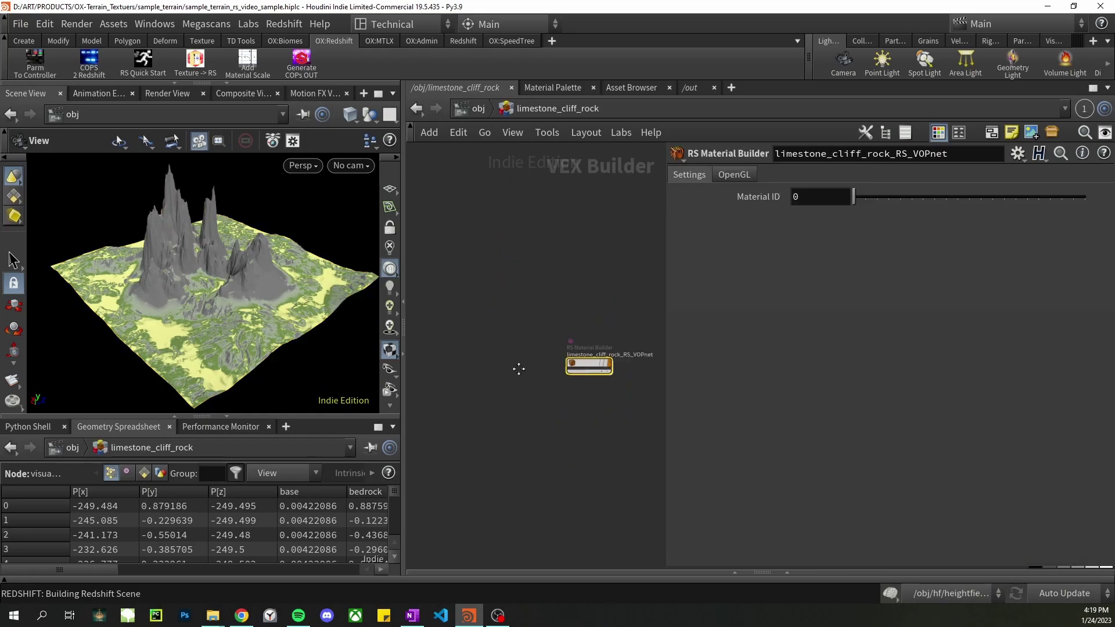
{"action": "double_click", "coordinate": [473, 322]}
{"action": "middle_click_drag", "start_coordinate": [587, 420], "coordinate": [480, 315]}
{"action": "middle_click_drag", "start_coordinate": [594, 421], "coordinate": [502, 462]}
Set the rock height displacement's New Range Min to -1
{"action": "mouse_move", "coordinate": [490, 397]}
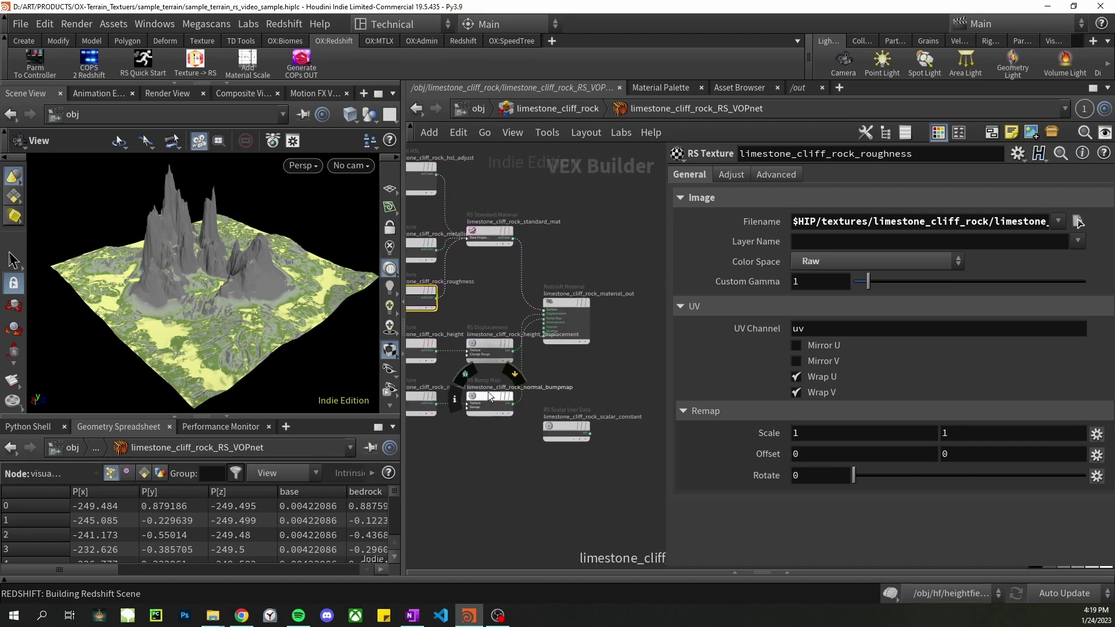
{"action": "left_click", "coordinate": [490, 345]}
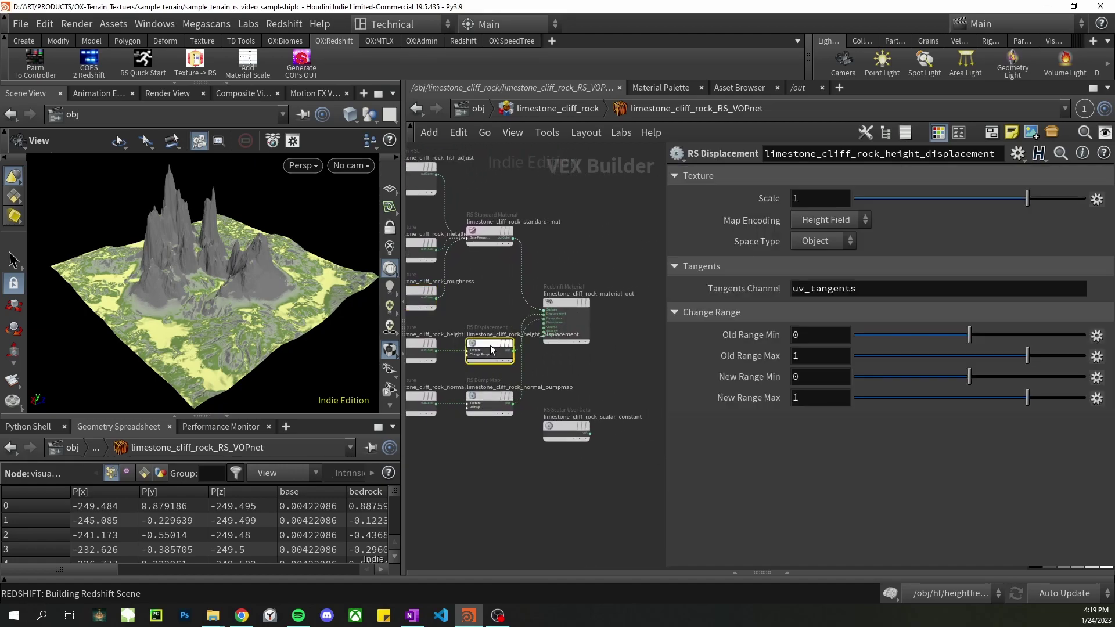
{"action": "left_click", "coordinate": [832, 377]}
{"action": "type", "text": "-1"}
{"action": "key", "text": "Return"}
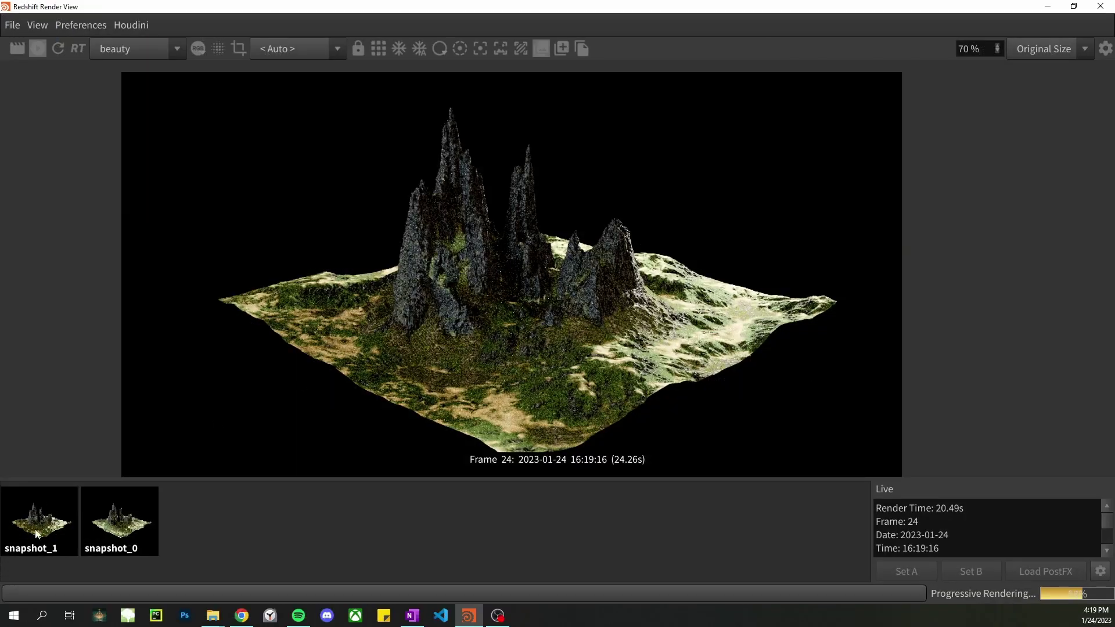
Compare the live re-render against snapshot_1 several times, then return to the Houdini window
{"action": "left_click", "coordinate": [44, 527]}
{"action": "left_click", "coordinate": [232, 552]}
{"action": "left_click", "coordinate": [40, 520]}
{"action": "left_click", "coordinate": [199, 529]}
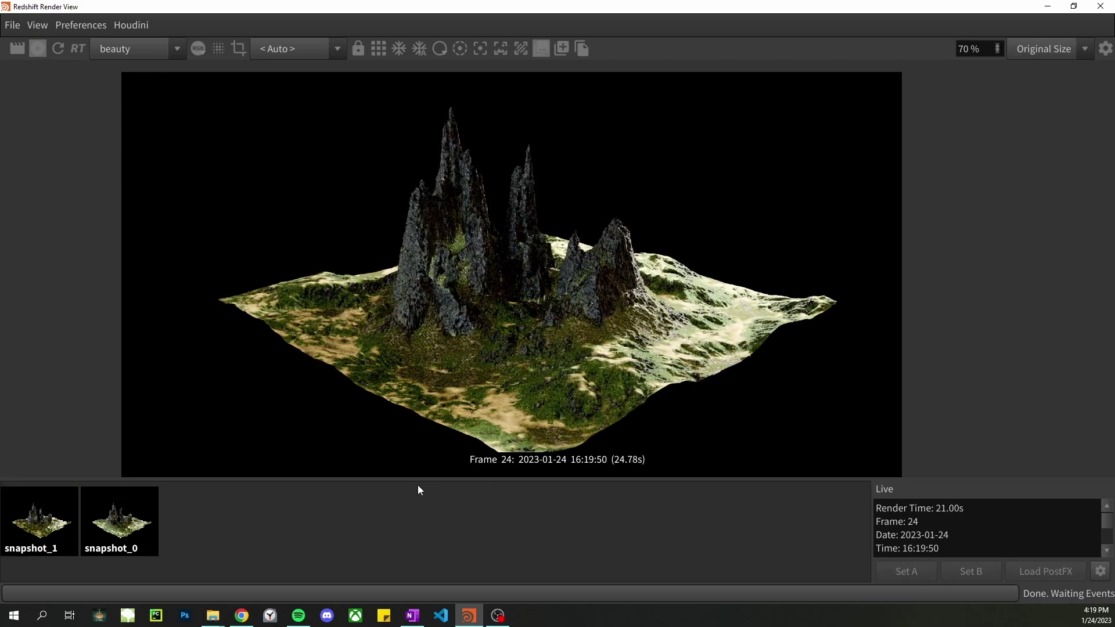
{"action": "left_click", "coordinate": [24, 535]}
{"action": "left_click", "coordinate": [298, 555]}
{"action": "key", "text": "alt+Tab"}
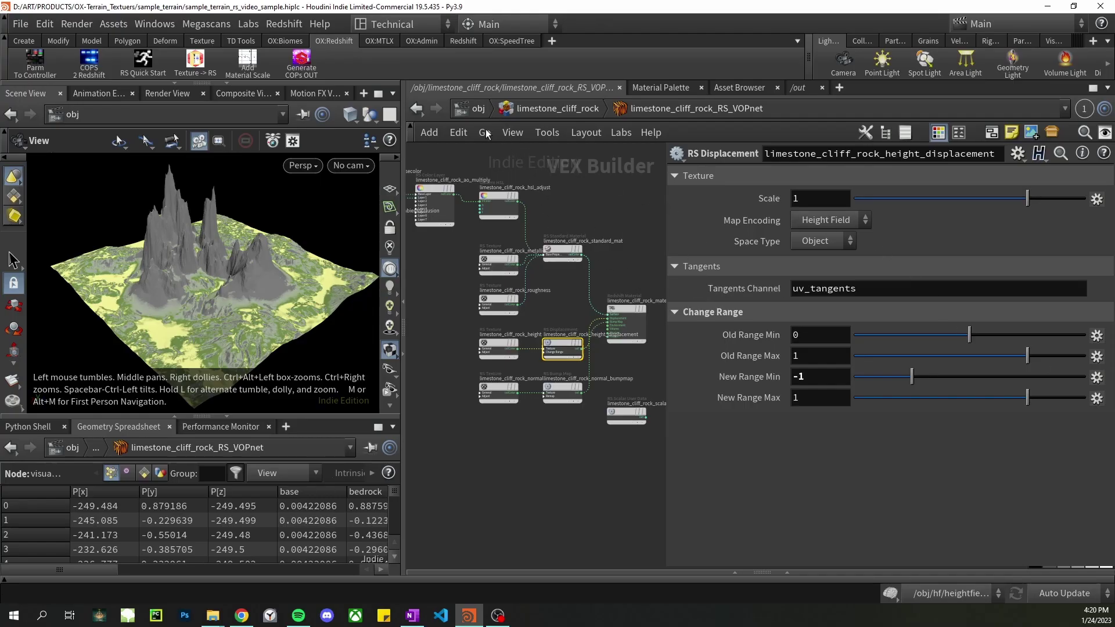
At /obj, select ox_terrain_texture_mapper1 and list its Render Engine options, keeping Redshift chosen
{"action": "left_click", "coordinate": [478, 109]}
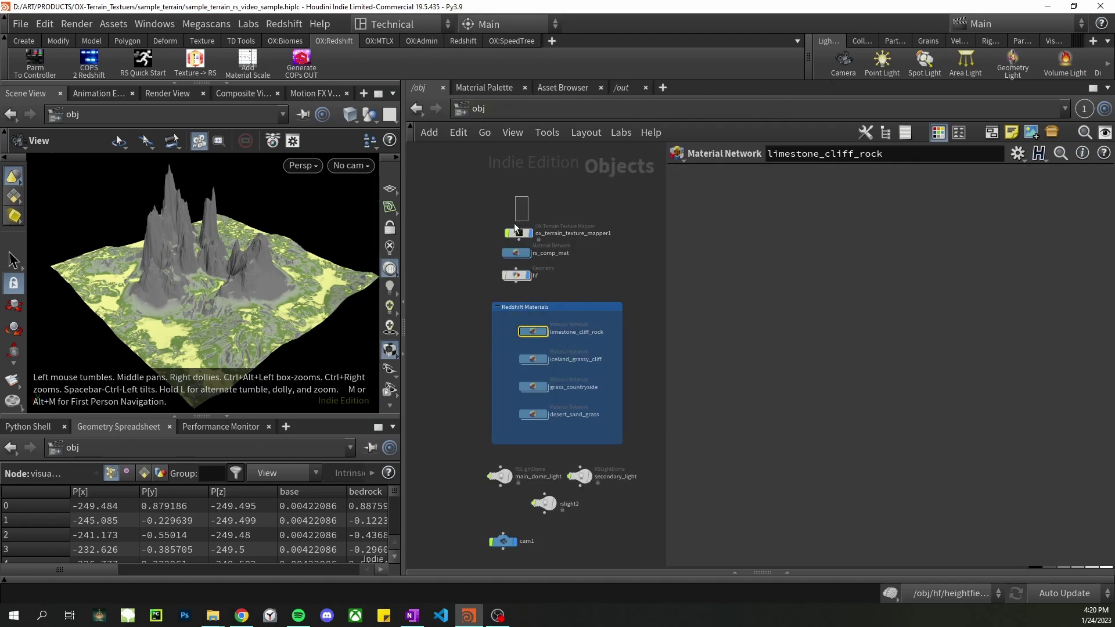
{"action": "left_click_drag", "start_coordinate": [529, 197], "coordinate": [508, 233]}
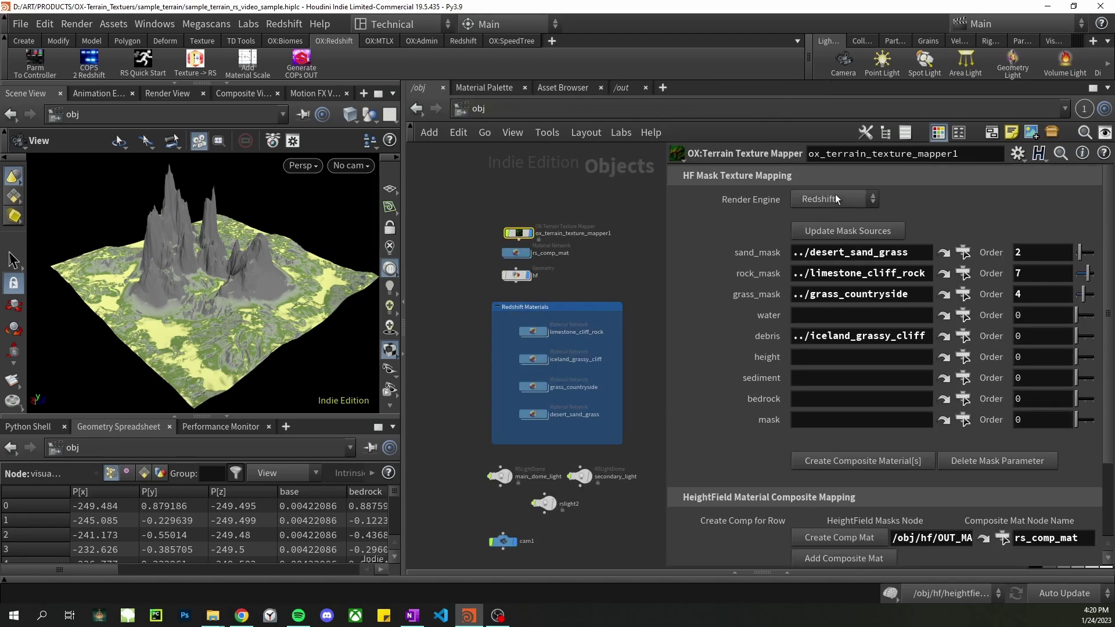
{"action": "left_click", "coordinate": [836, 199]}
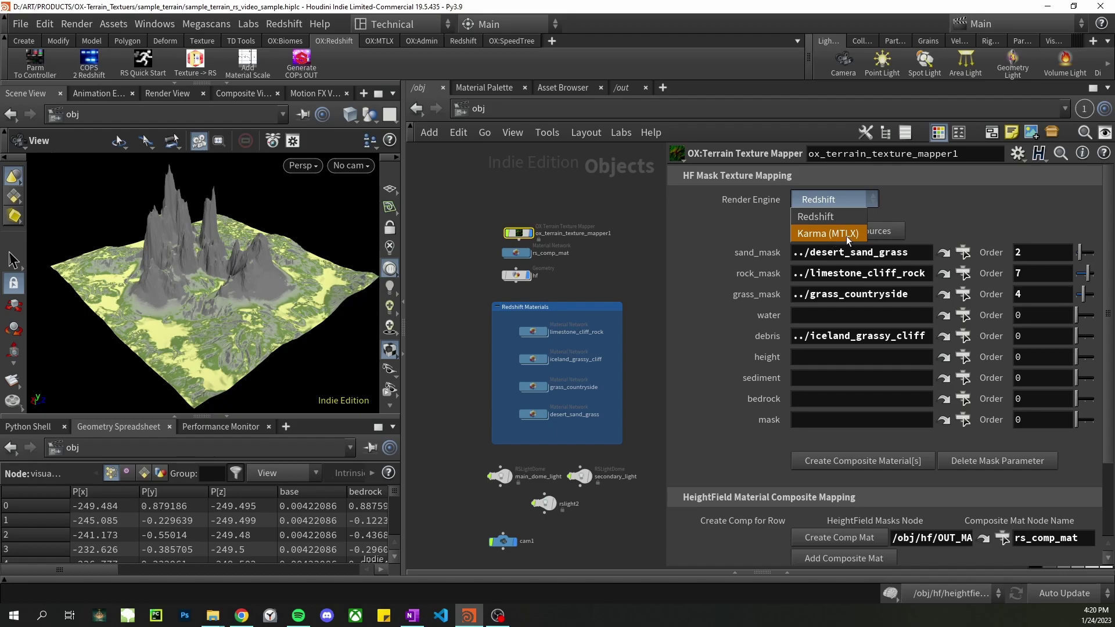
{"action": "left_click", "coordinate": [900, 205]}
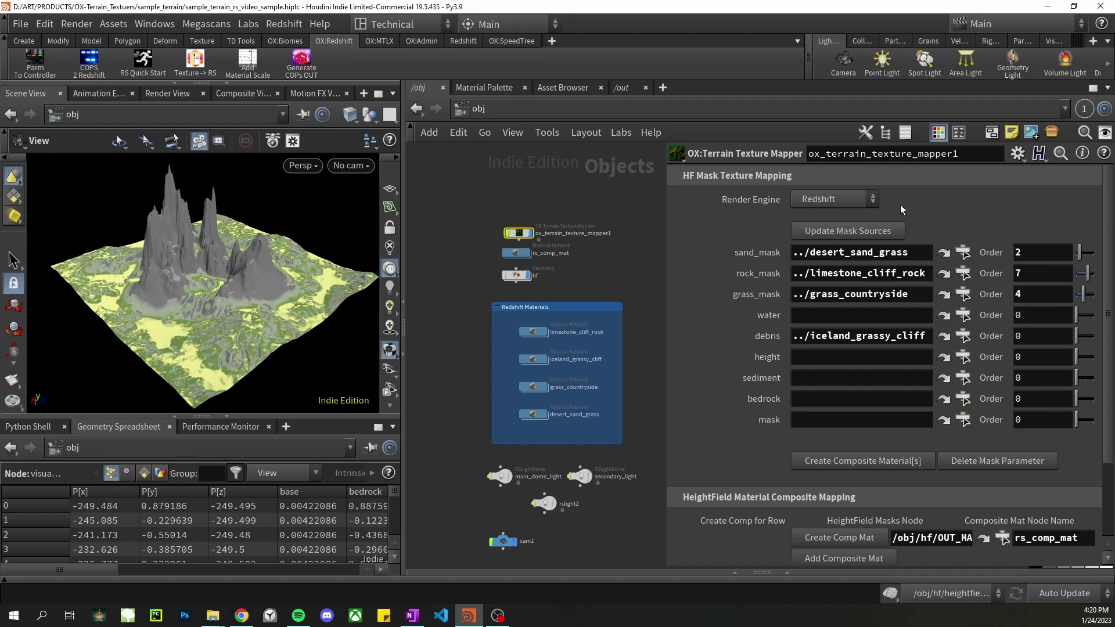
{"action": "left_click", "coordinate": [832, 196]}
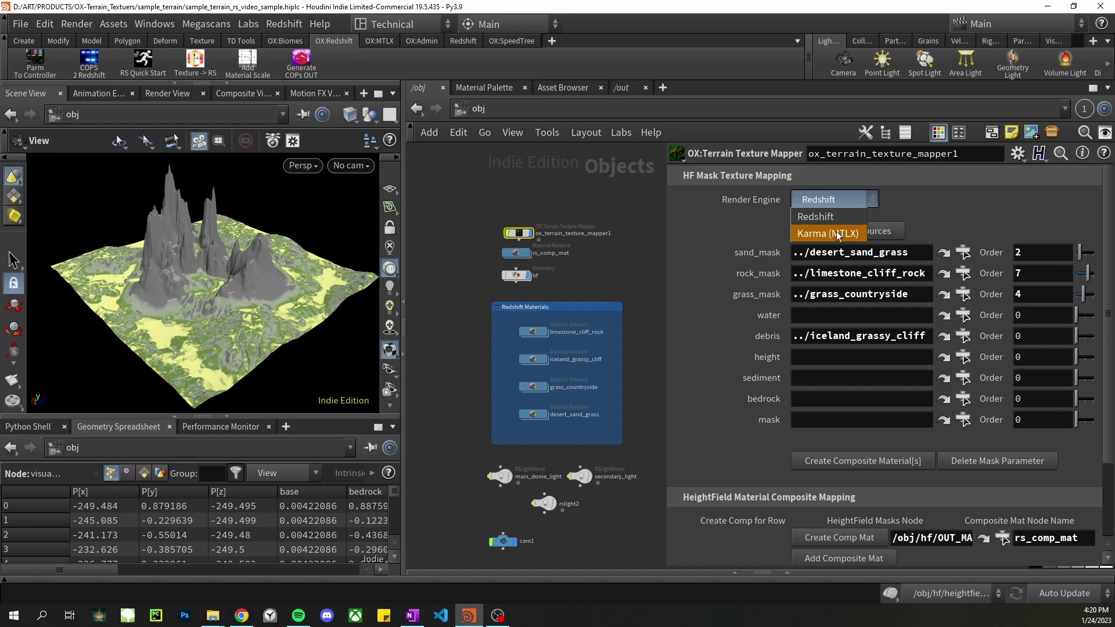
{"action": "left_click", "coordinate": [915, 201]}
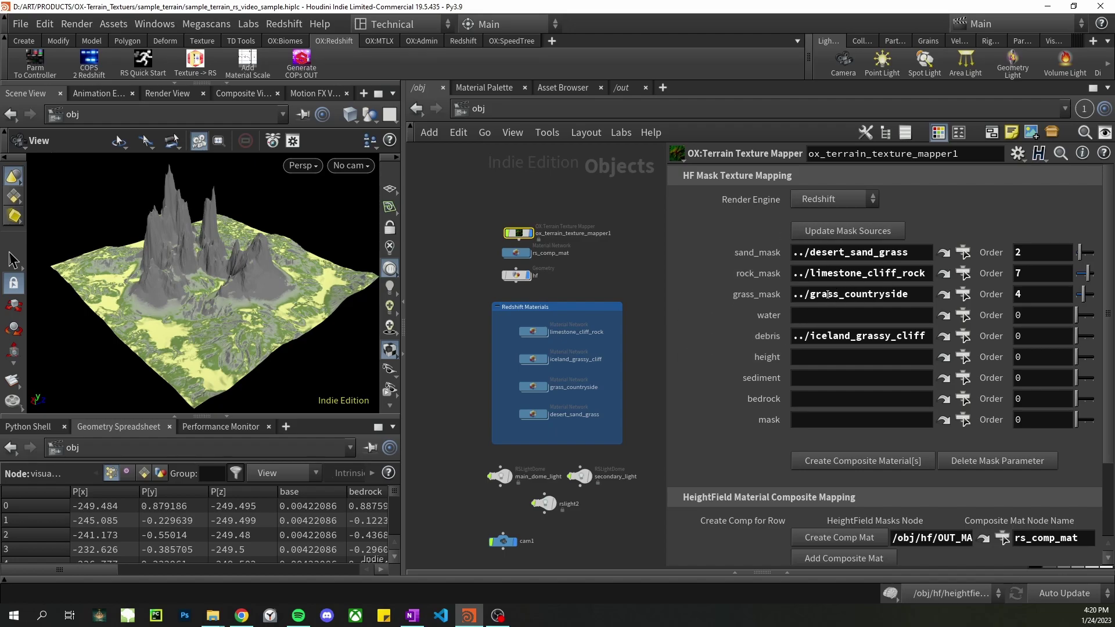
{"action": "left_click", "coordinate": [863, 200]}
{"action": "left_click", "coordinate": [916, 210]}
{"action": "left_click", "coordinate": [832, 200]}
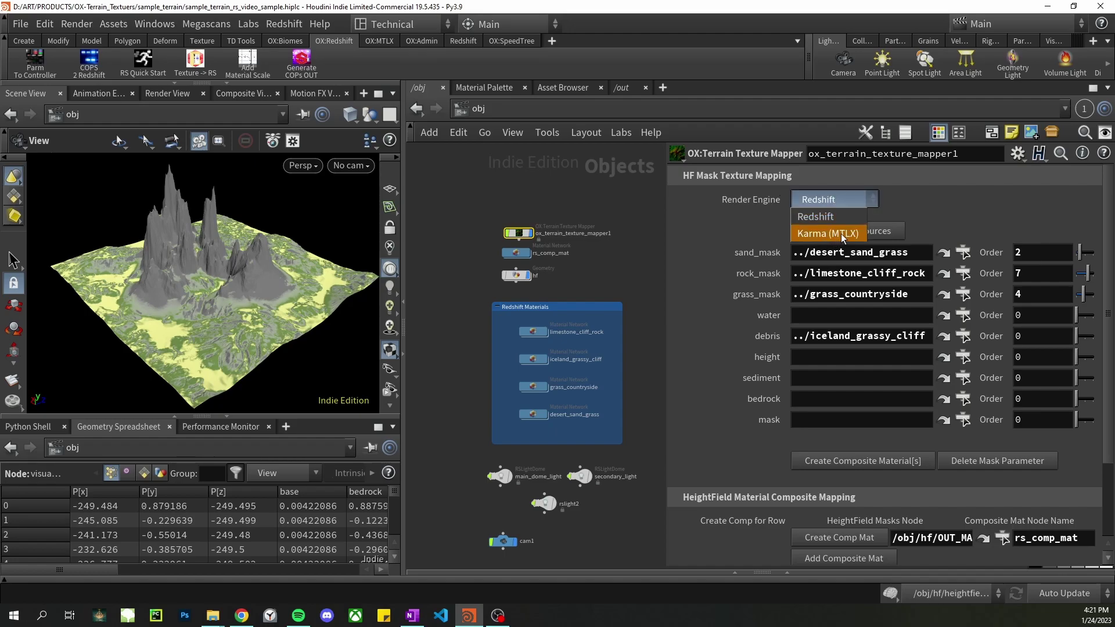